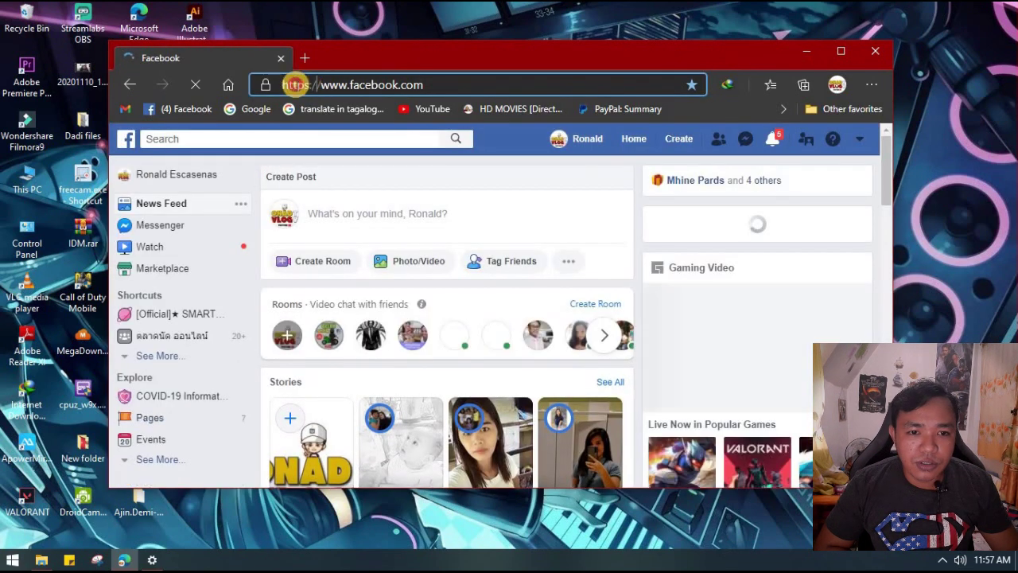
- Replace the Facebook address in Edge with 192.168.1.1 and load it
{"action": "left_click_drag", "start_coordinate": [284, 84], "coordinate": [315, 84]}
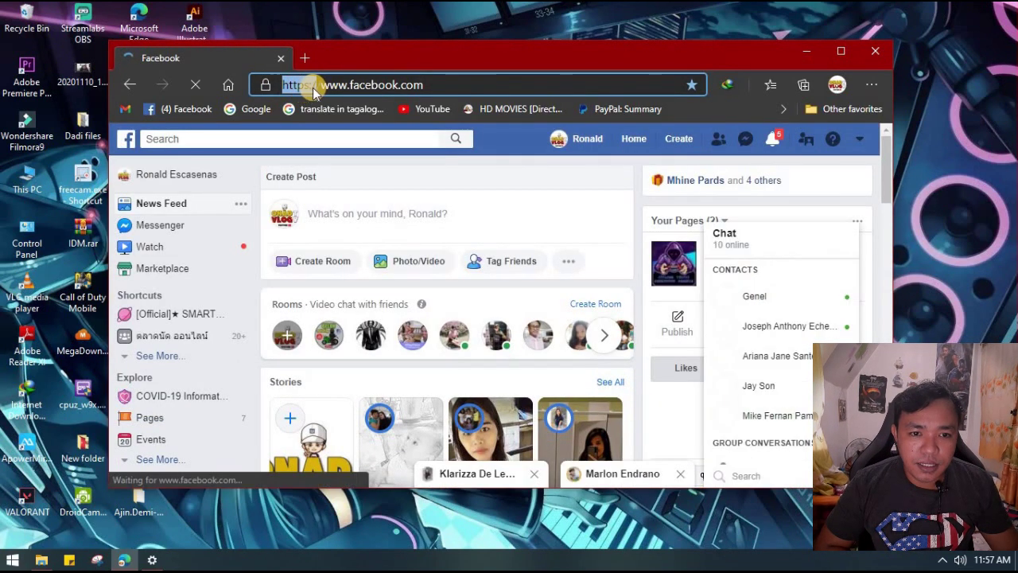
{"action": "left_click_drag", "start_coordinate": [310, 88], "coordinate": [318, 84]}
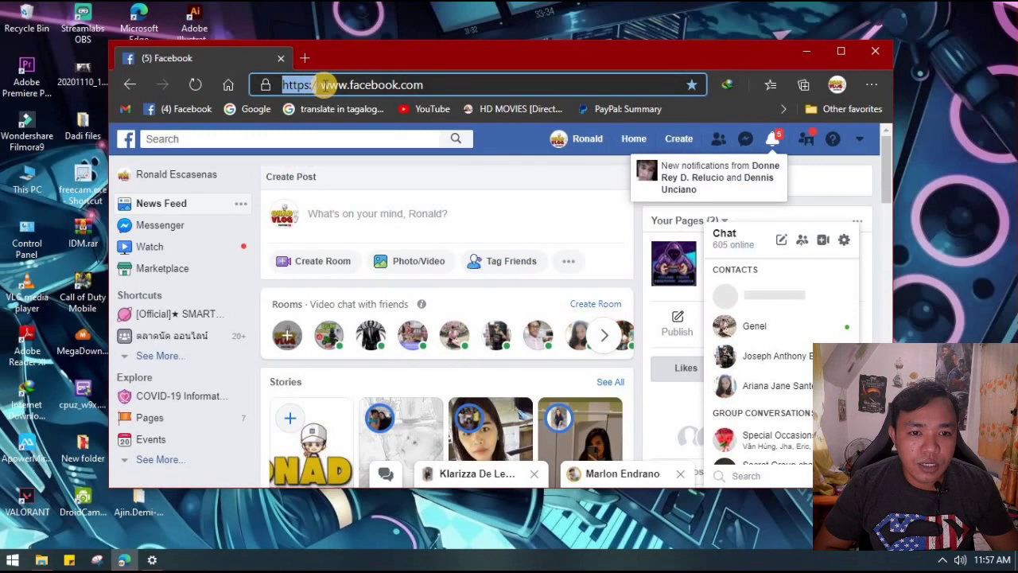
{"action": "left_click_drag", "start_coordinate": [438, 83], "coordinate": [315, 83]}
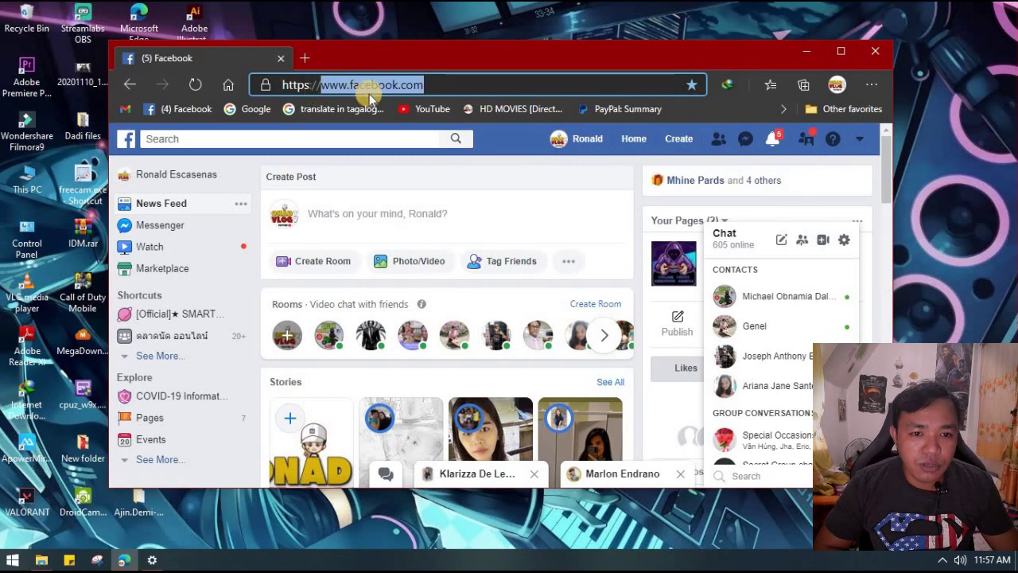
{"action": "type", "text": "19"}
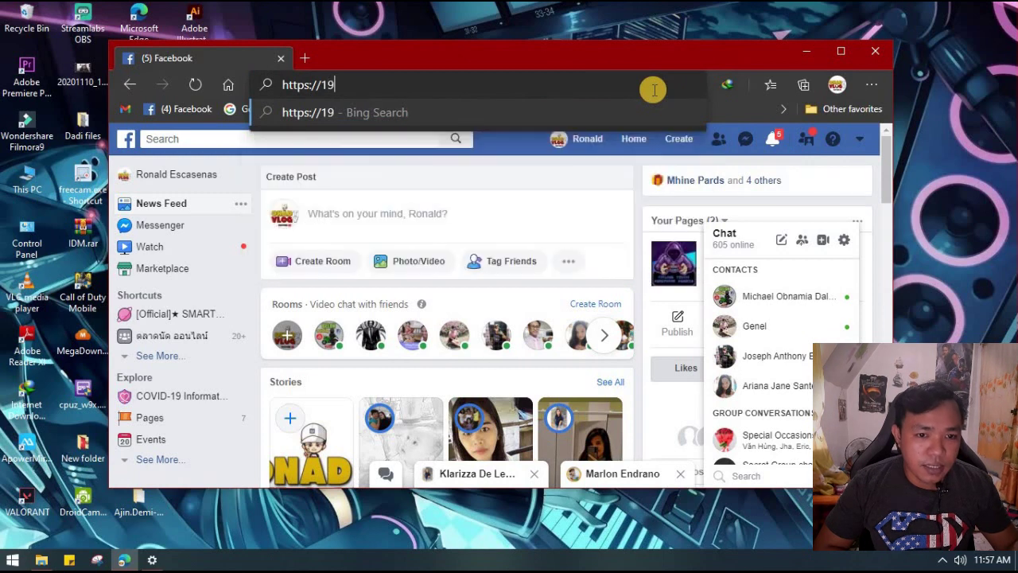
{"action": "type", "text": "2"}
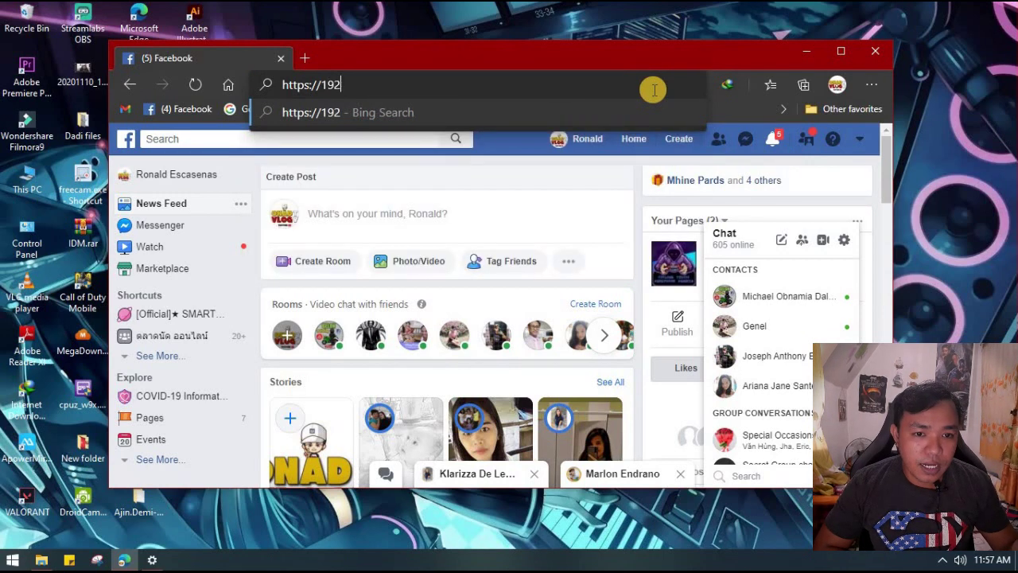
{"action": "type", "text": ".168.1.1"}
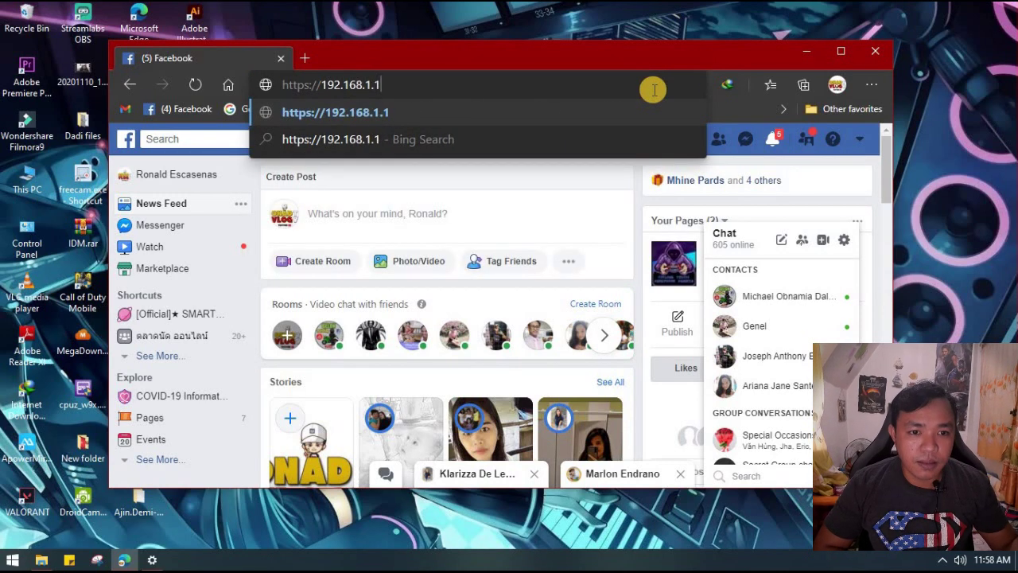
{"action": "key", "text": "Return"}
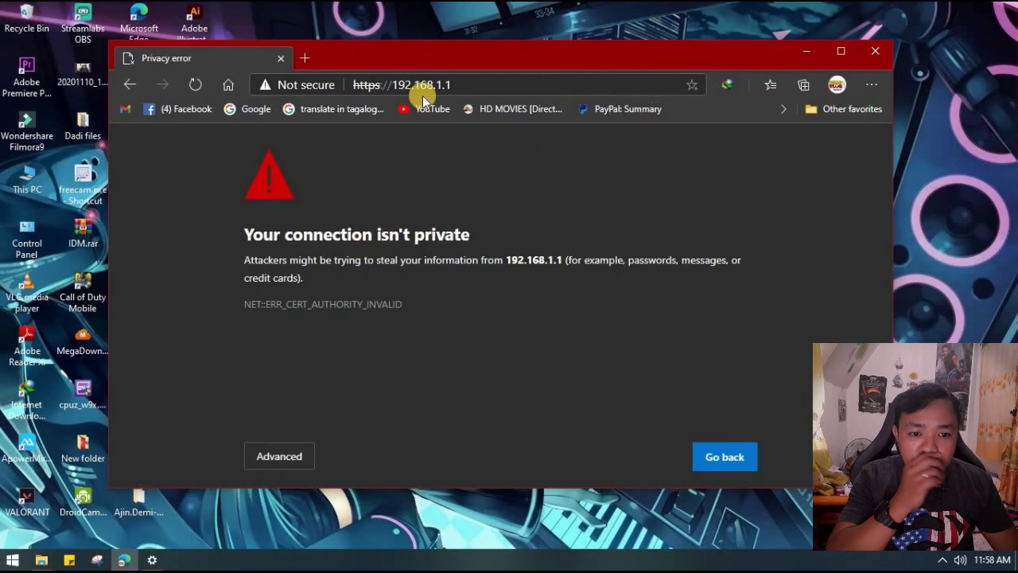
- Maximize Edge and proceed past the certificate warning via Advanced to 192.168.1.1
{"action": "left_click_drag", "start_coordinate": [238, 231], "coordinate": [559, 352]}
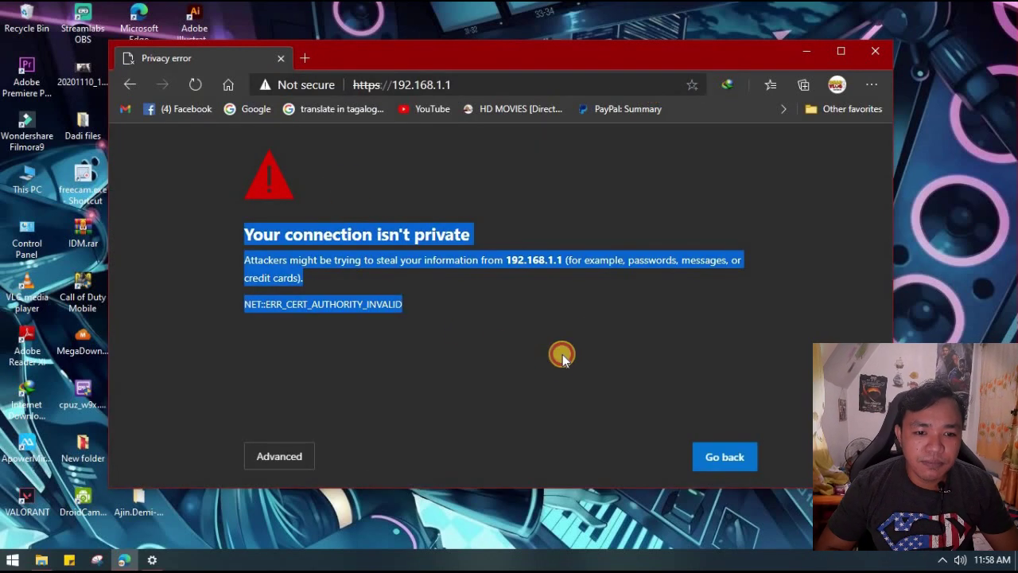
{"action": "left_click", "coordinate": [268, 454]}
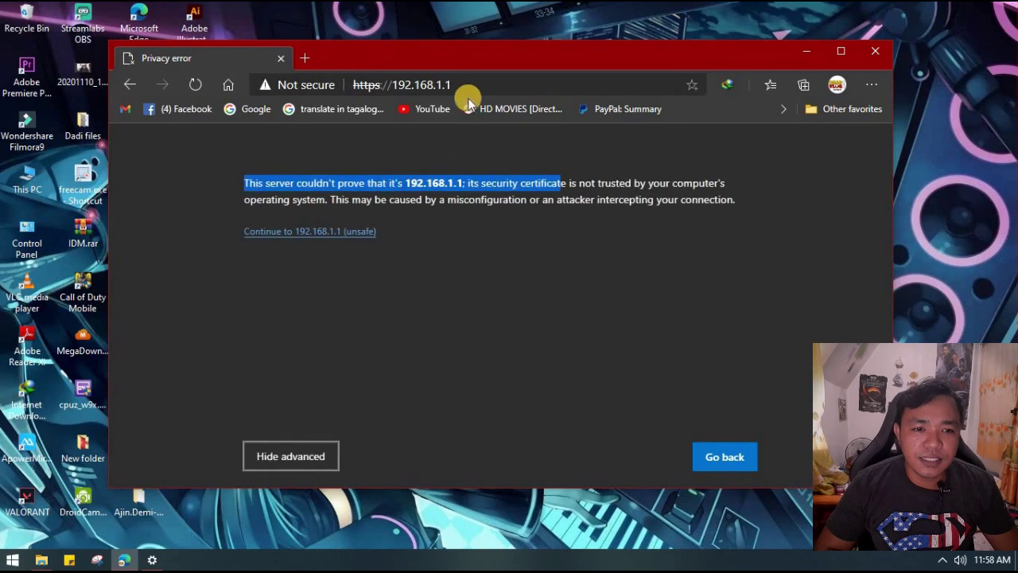
{"action": "double_click", "coordinate": [495, 56]}
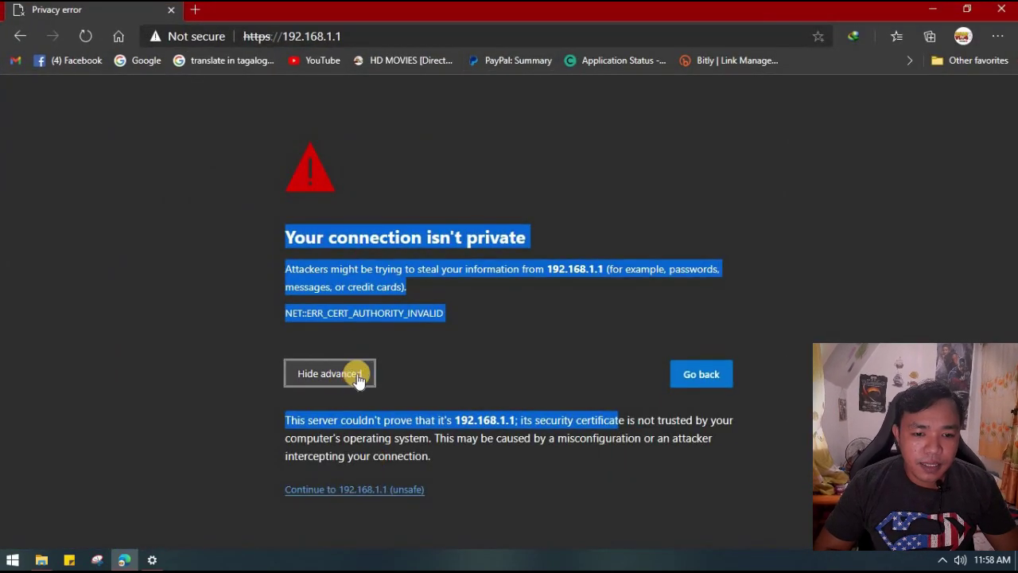
{"action": "left_click", "coordinate": [370, 495]}
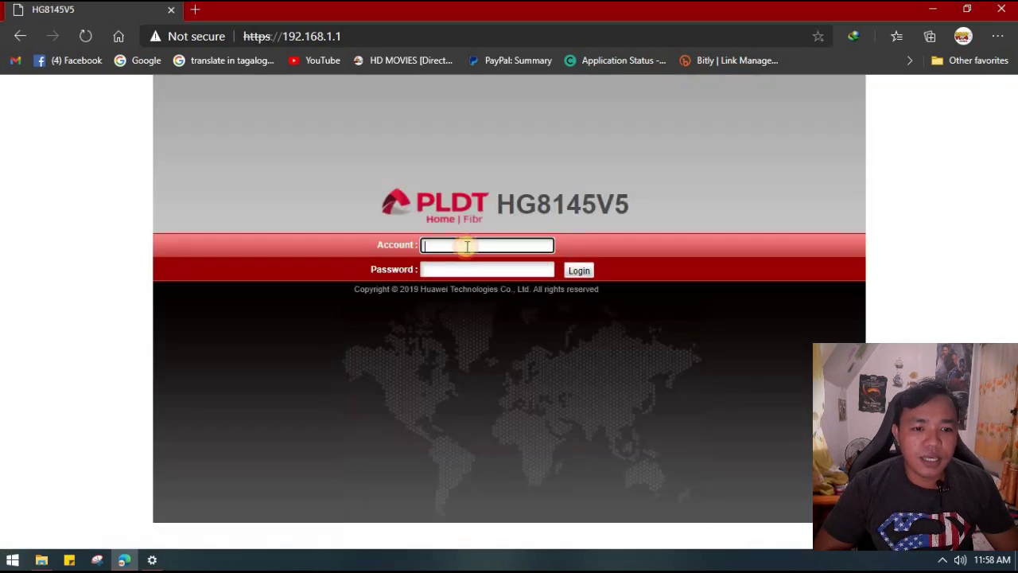
{"action": "left_click", "coordinate": [466, 247]}
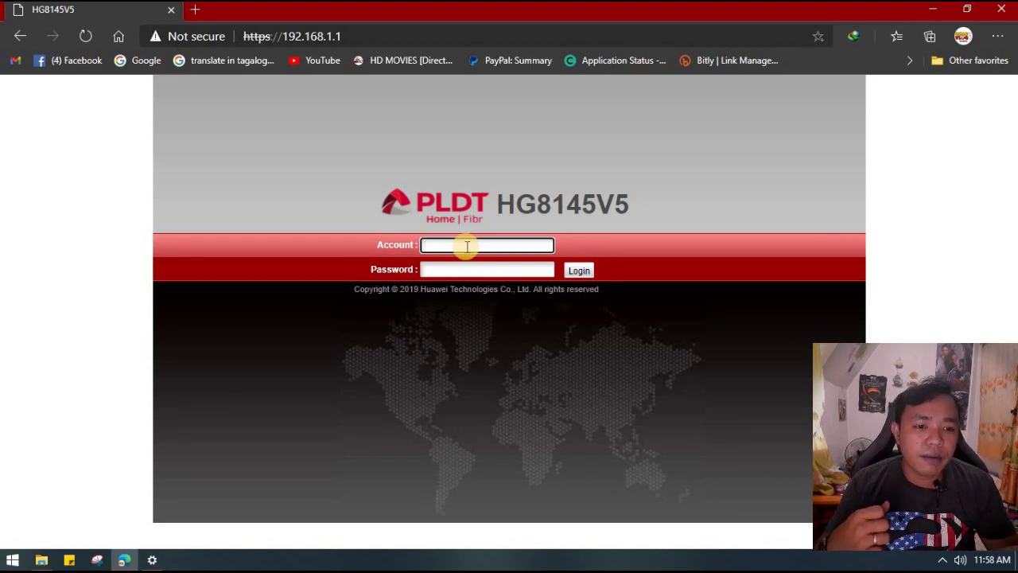
{"action": "triple_click", "coordinate": [557, 171]}
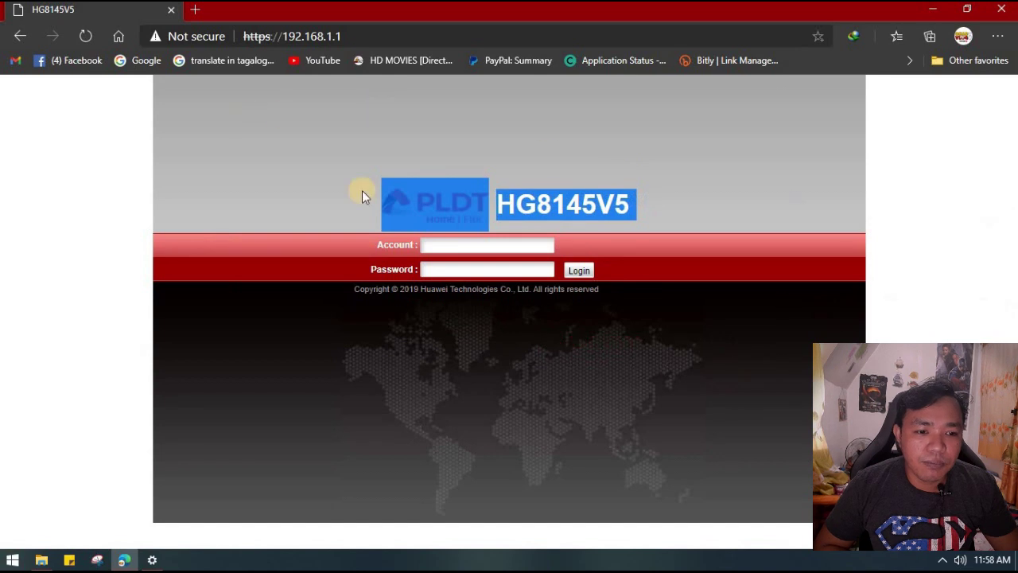
{"action": "left_click", "coordinate": [448, 248]}
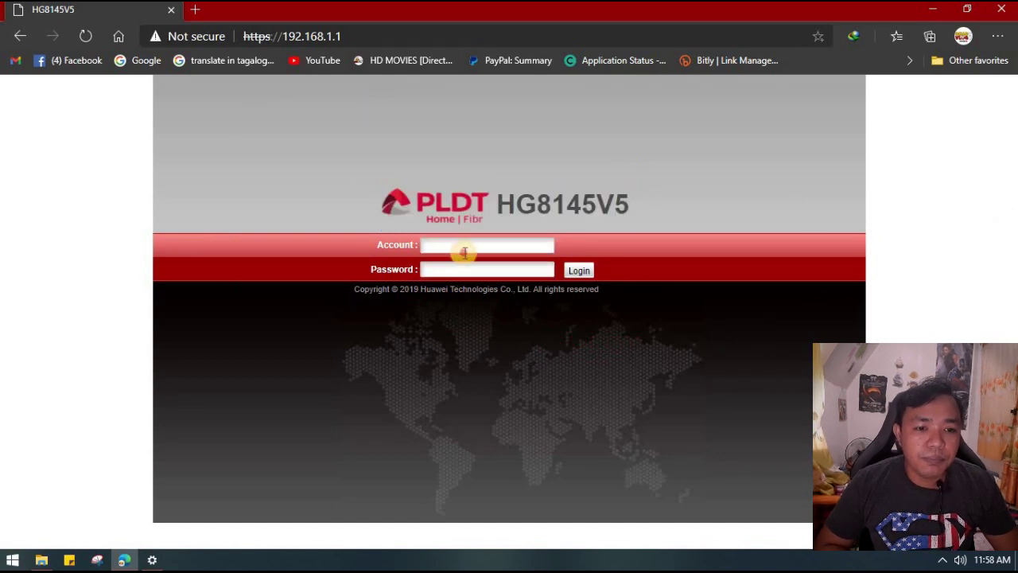
{"action": "left_click", "coordinate": [464, 250]}
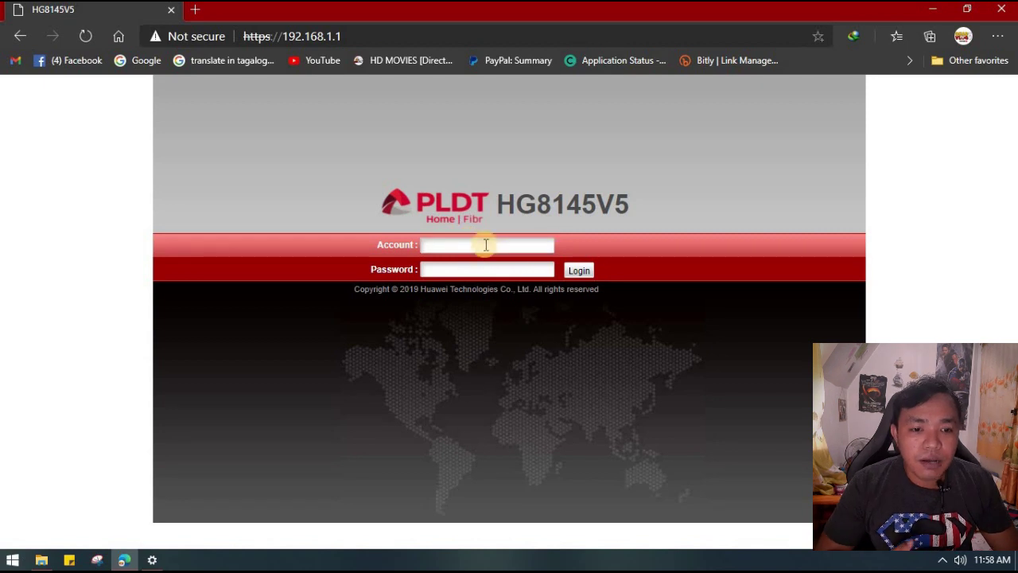
{"action": "left_click", "coordinate": [484, 268]}
{"action": "left_click", "coordinate": [501, 237]}
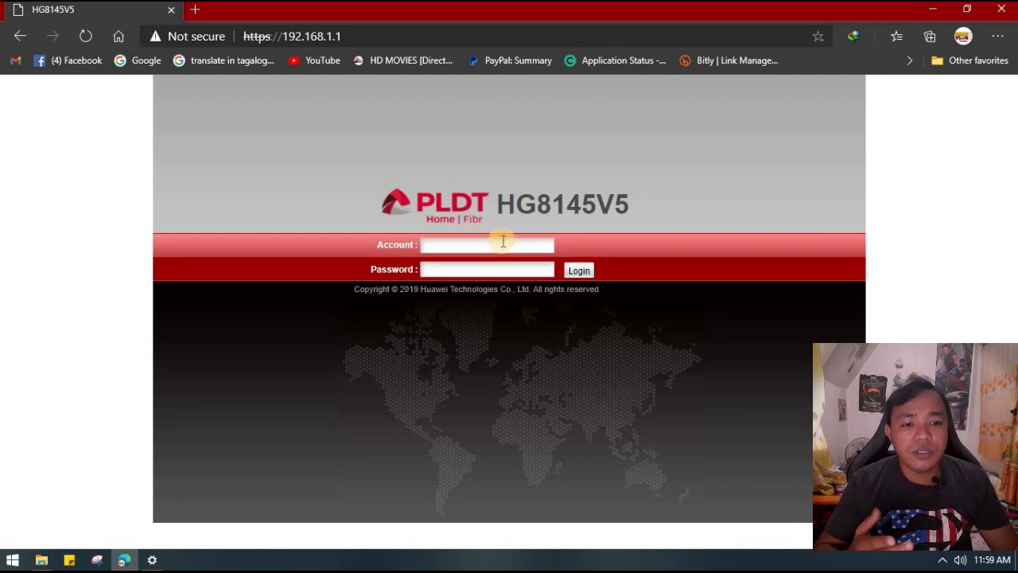
{"action": "left_click", "coordinate": [499, 246]}
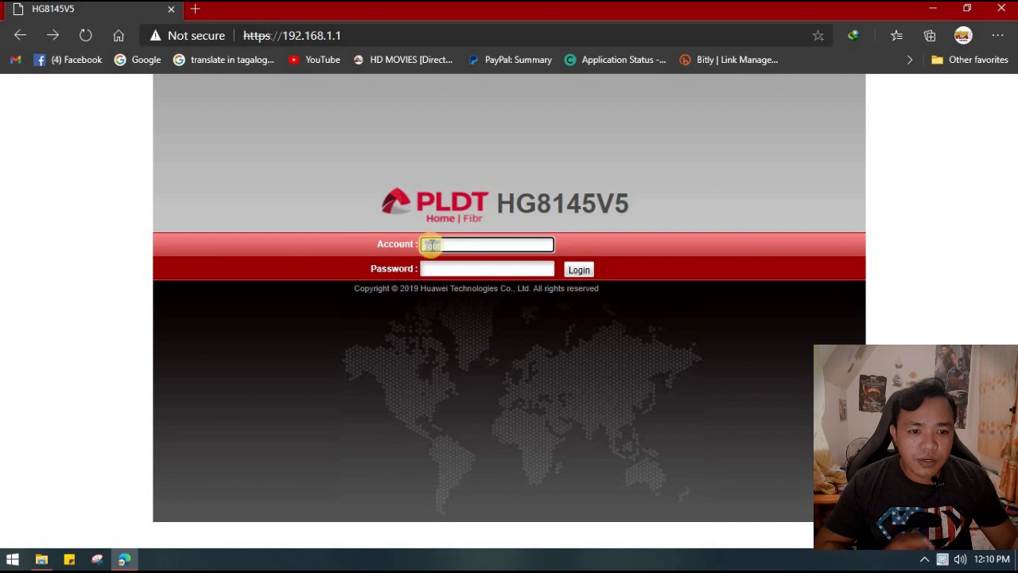
{"action": "double_click", "coordinate": [432, 245]}
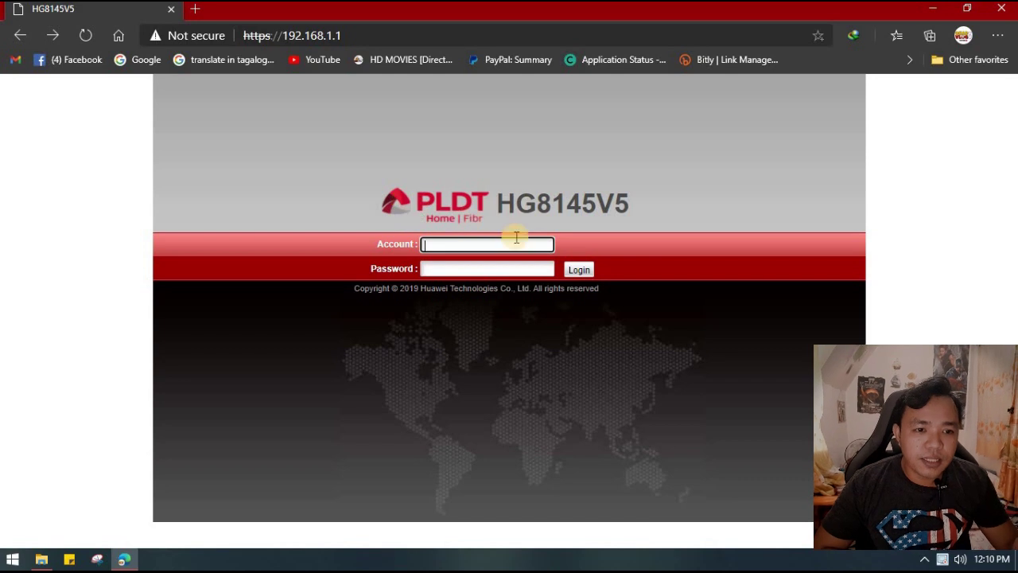
{"action": "left_click_drag", "start_coordinate": [510, 201], "coordinate": [648, 203]}
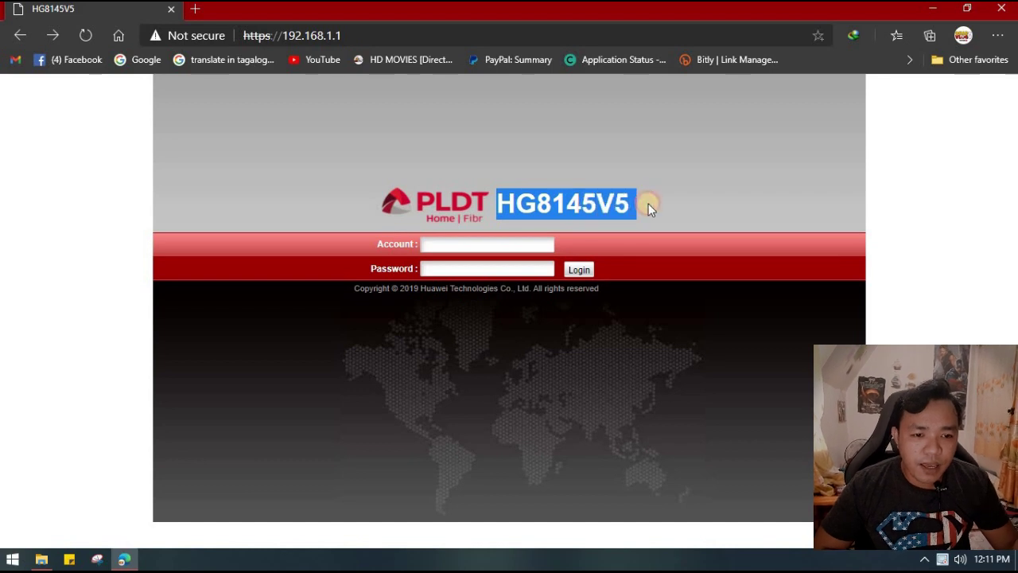
{"action": "left_click", "coordinate": [691, 214]}
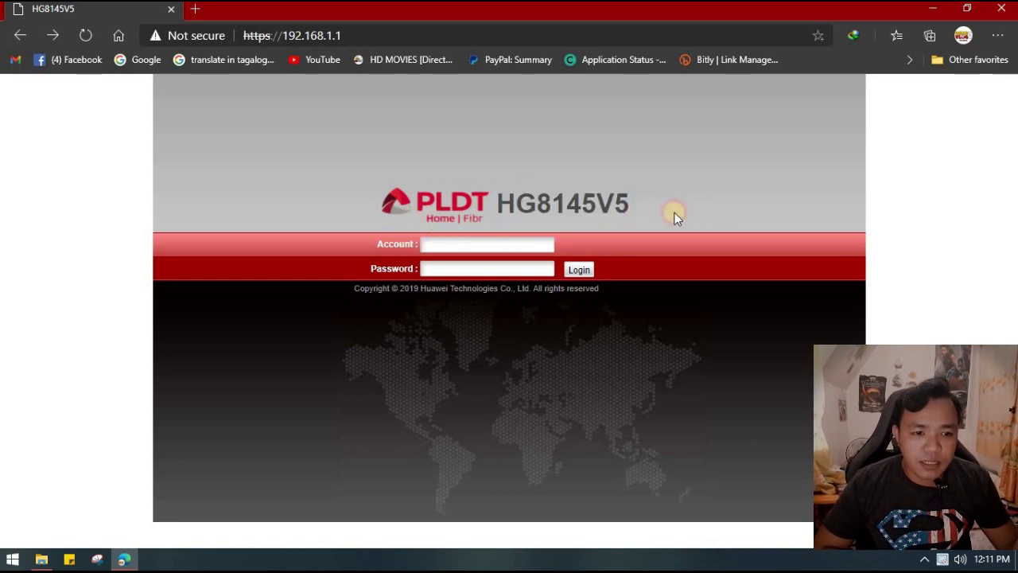
{"action": "left_click_drag", "start_coordinate": [420, 226], "coordinate": [432, 243]}
{"action": "left_click", "coordinate": [437, 241]}
{"action": "left_click", "coordinate": [449, 268]}
{"action": "left_click", "coordinate": [498, 243]}
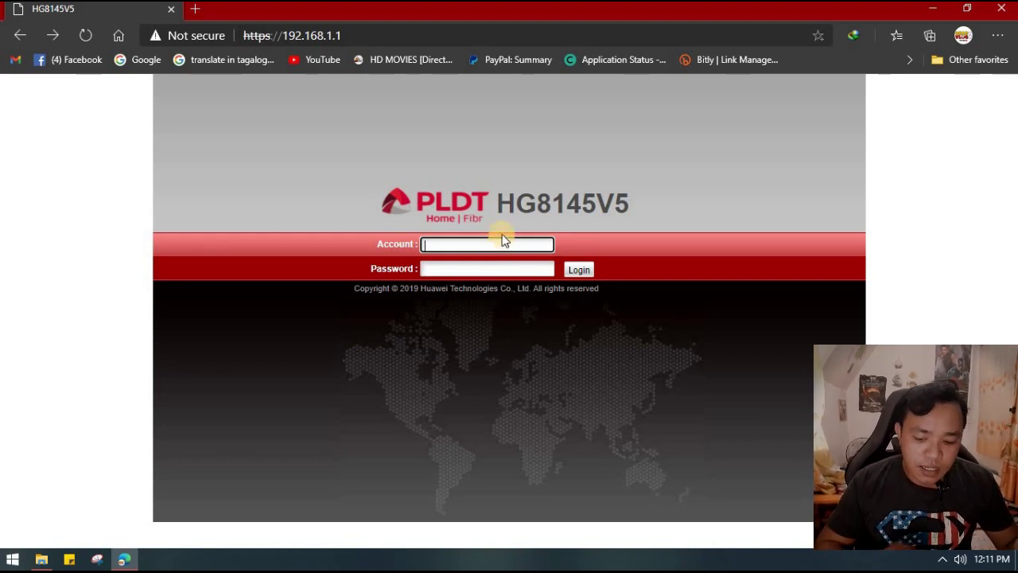
- Log in as admin with the default password, revealing it first to check
{"action": "key", "text": "Tab"}
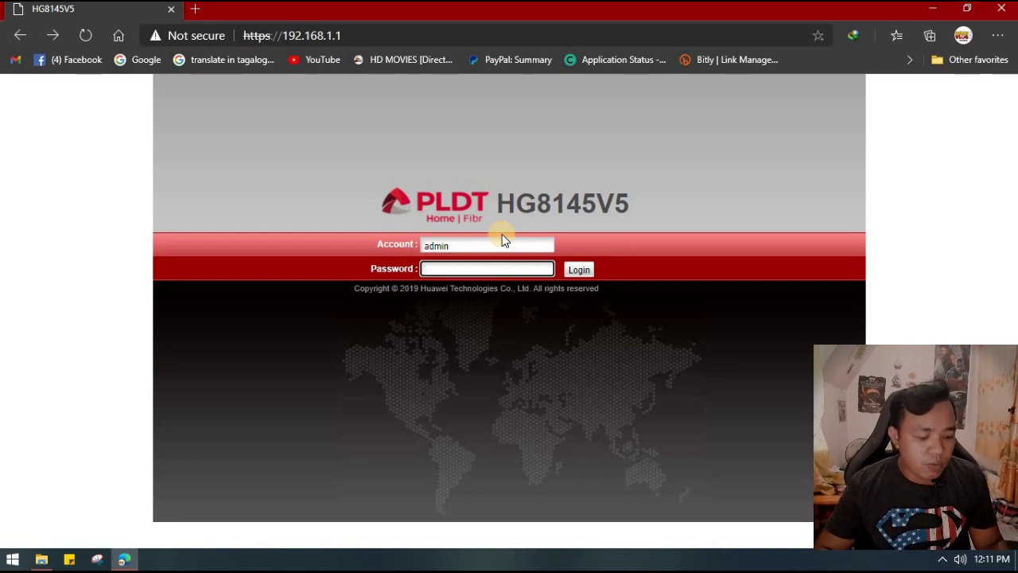
{"action": "type", "text": "admi"}
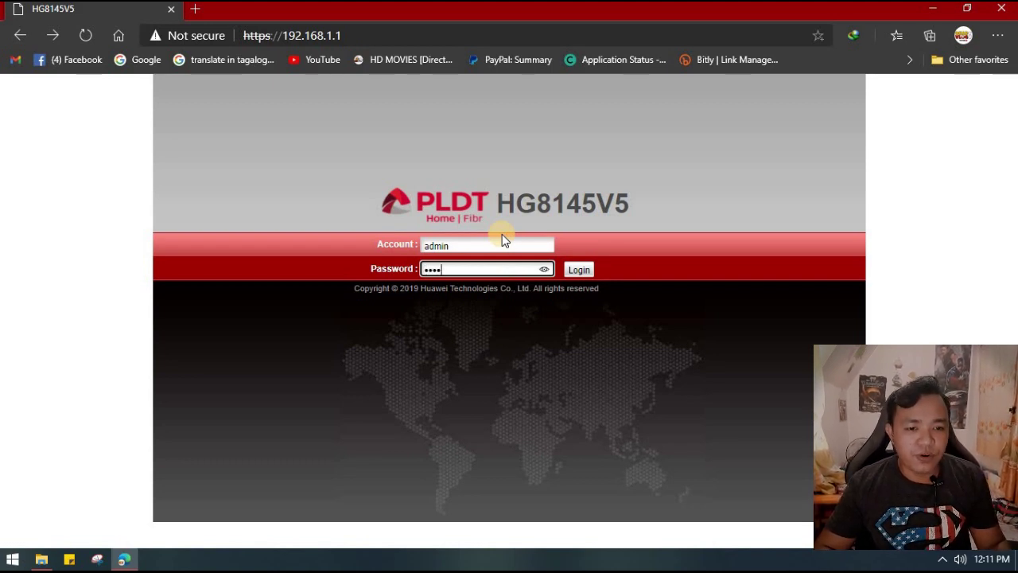
{"action": "left_click", "coordinate": [543, 271]}
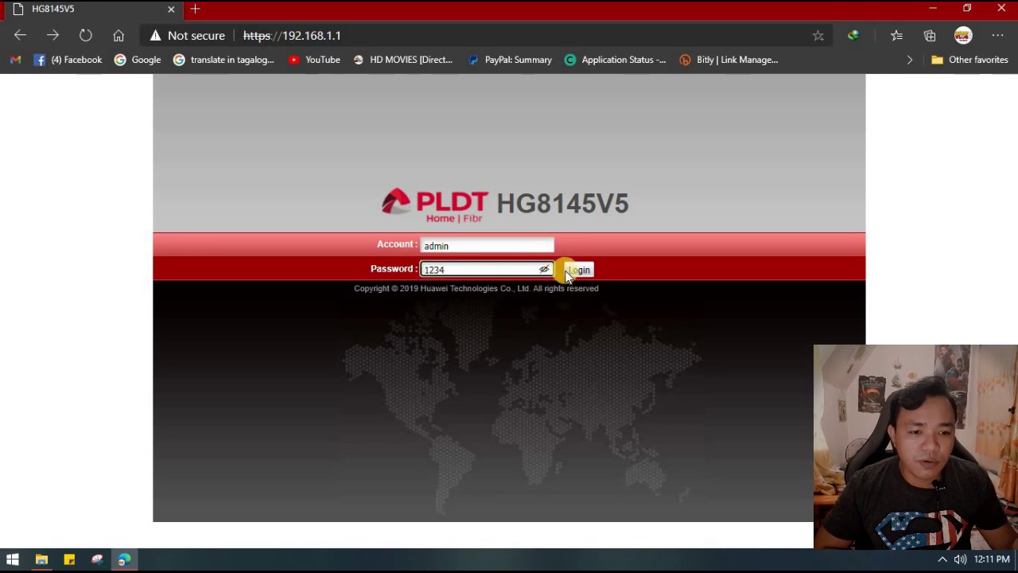
{"action": "left_click", "coordinate": [578, 271]}
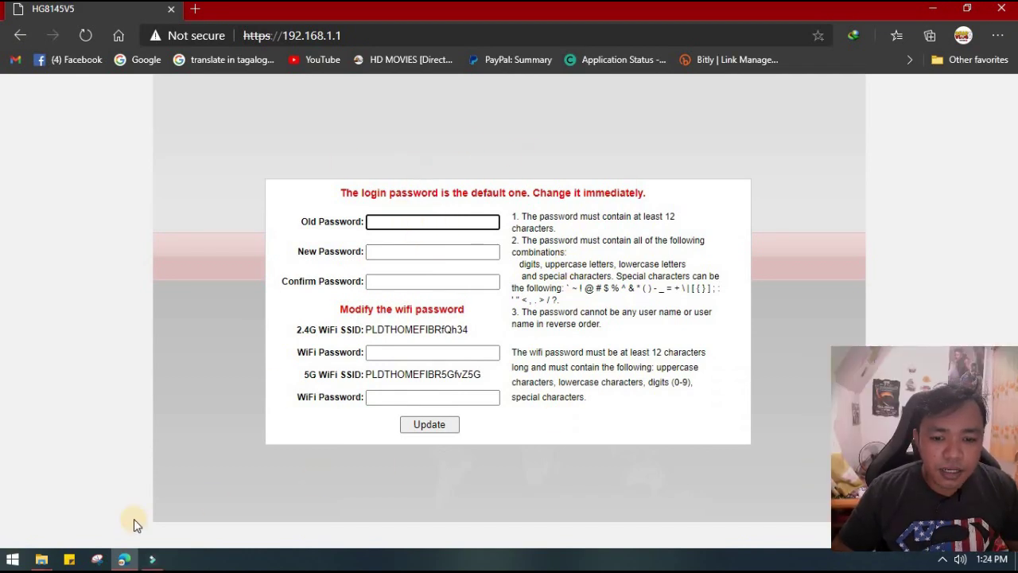
- Paste the current login password into Old Password and reveal it
{"action": "left_click", "coordinate": [69, 559]}
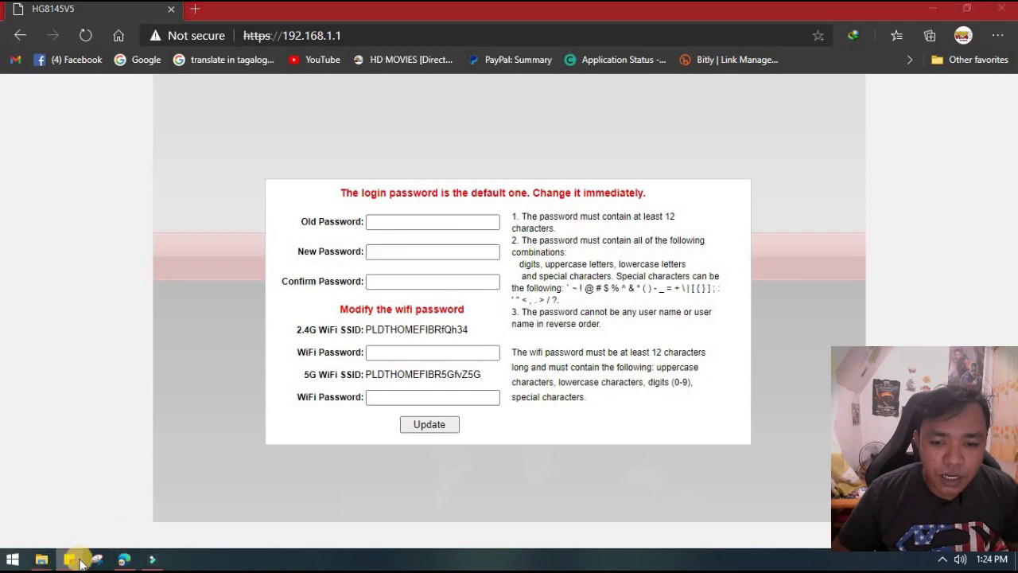
{"action": "left_click", "coordinate": [427, 222]}
{"action": "key", "text": "ctrl+v"}
{"action": "left_click_drag", "start_coordinate": [427, 222], "coordinate": [277, 217]}
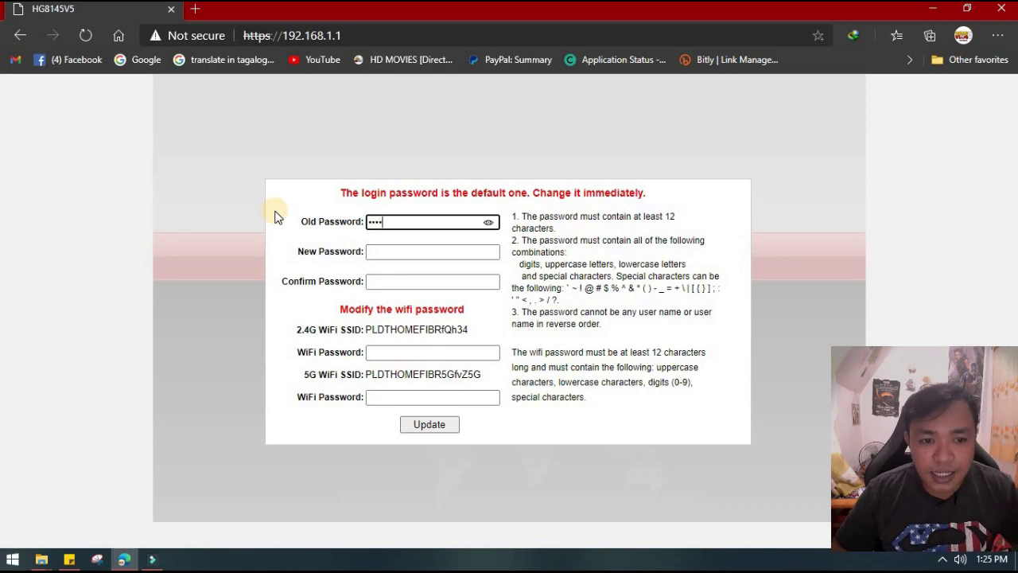
{"action": "left_click", "coordinate": [489, 222]}
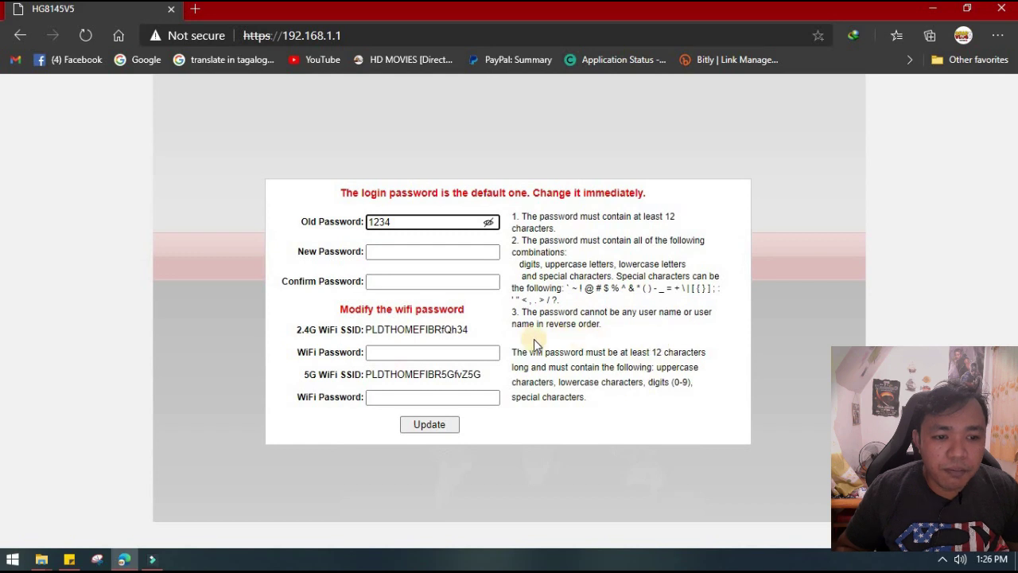
- Open a blank sticky note for drafting the new password
{"action": "left_click", "coordinate": [394, 247]}
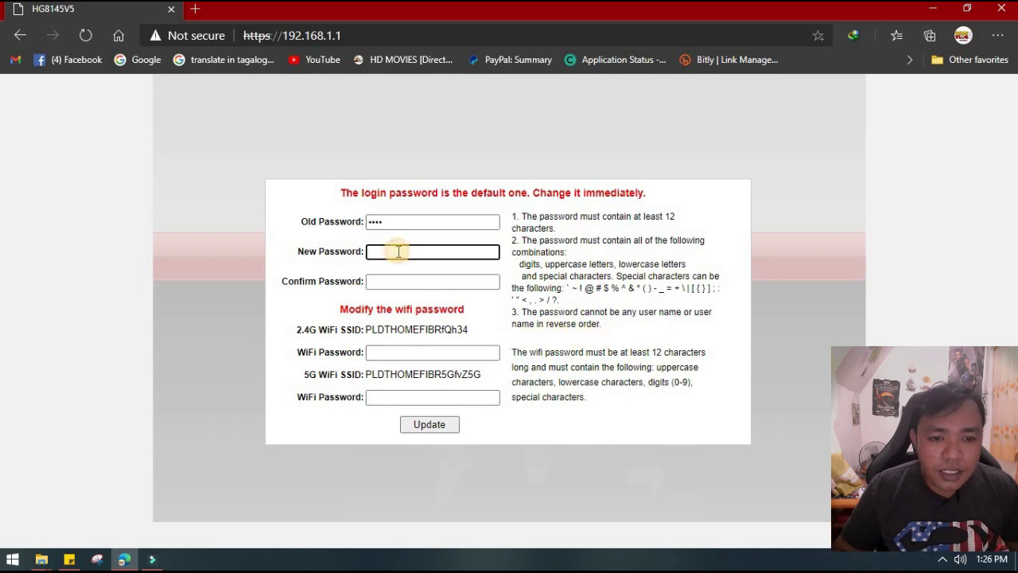
{"action": "left_click", "coordinate": [69, 560]}
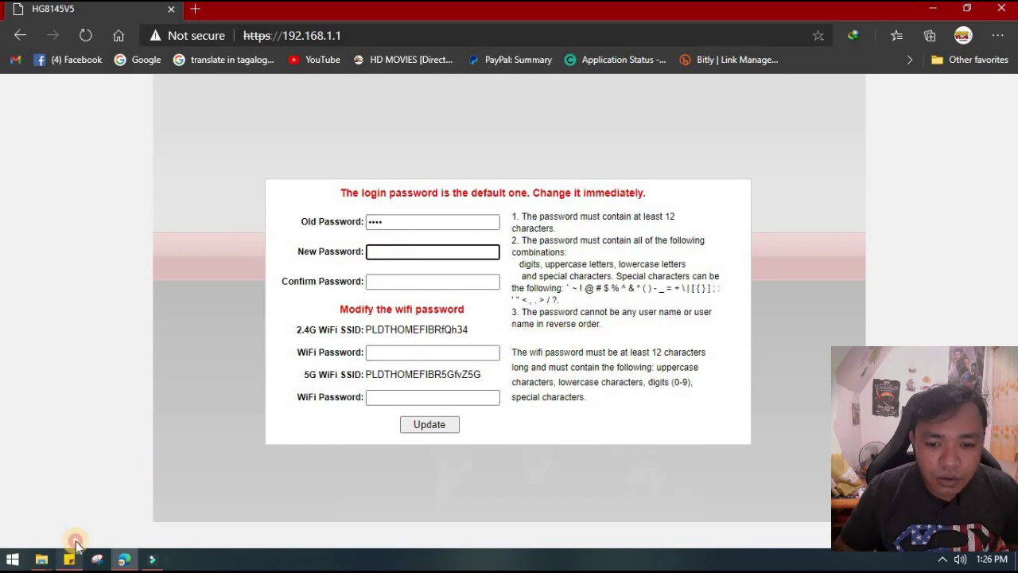
{"action": "left_click", "coordinate": [148, 104]}
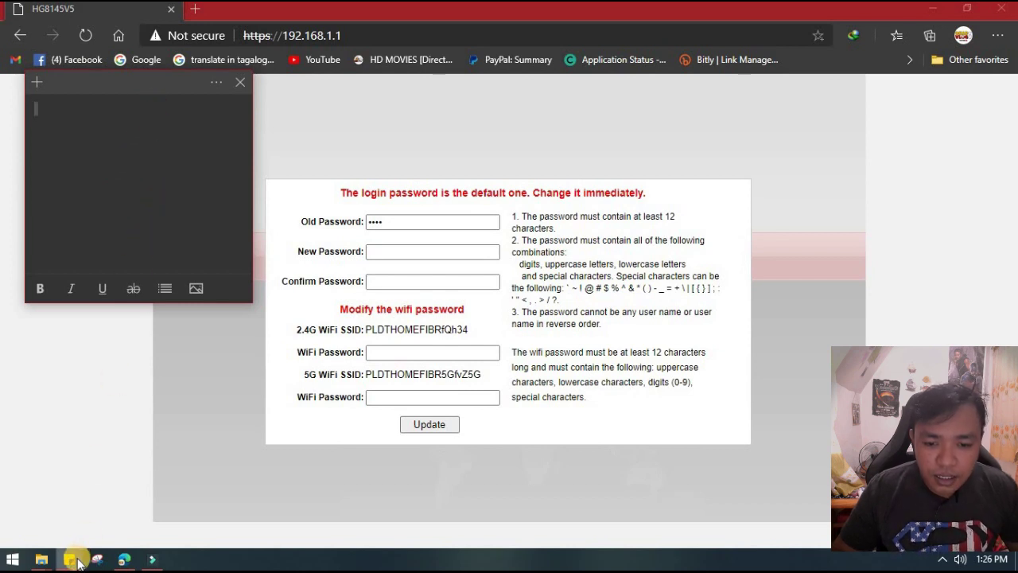
- Edit the note's password text, replacing its hyphen with an underscore
{"action": "left_click", "coordinate": [139, 146]}
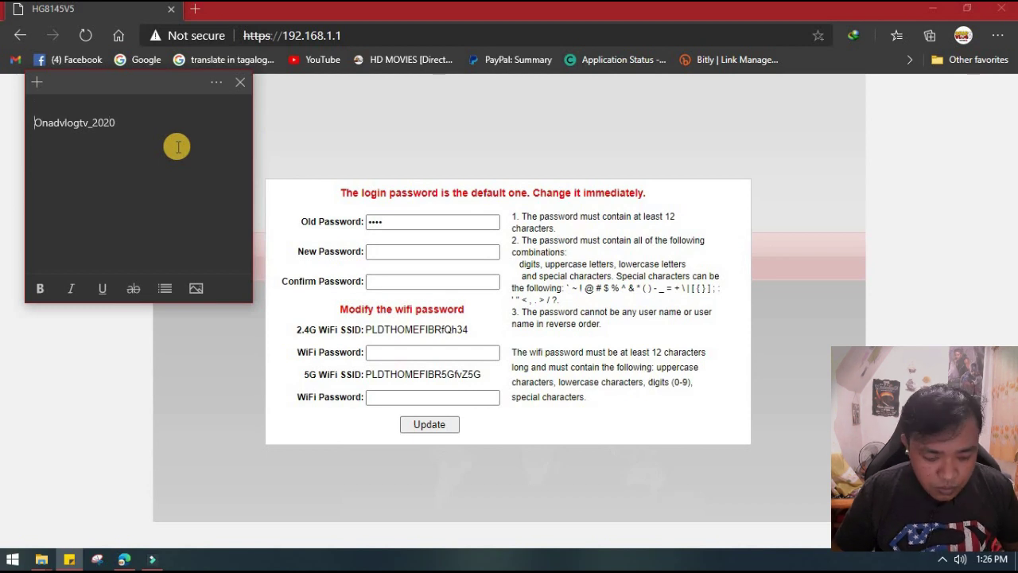
{"action": "key", "text": "BackSpace"}
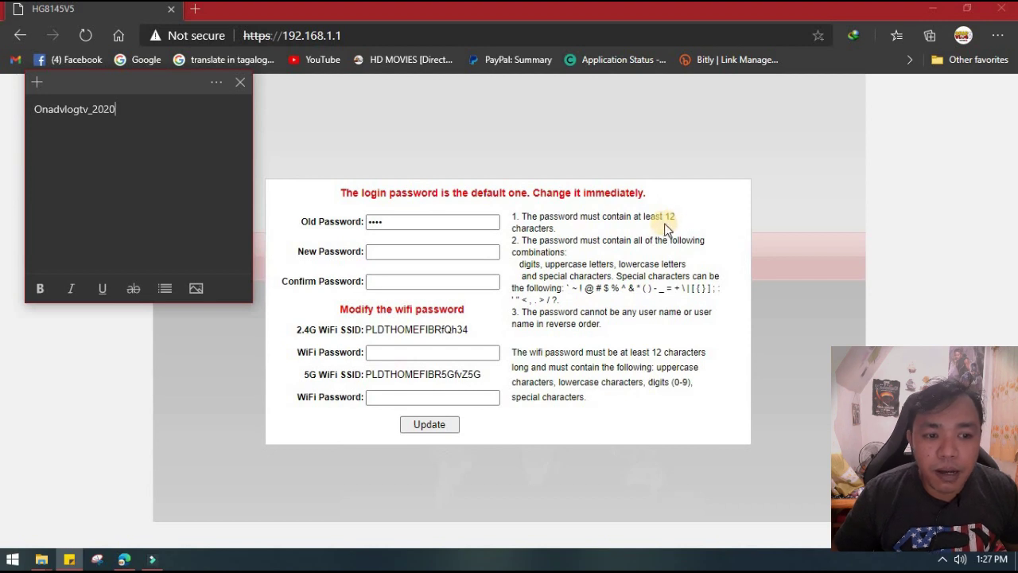
{"action": "left_click", "coordinate": [89, 116]}
{"action": "key", "text": "BackSpace"}
{"action": "type", "text": "_"}
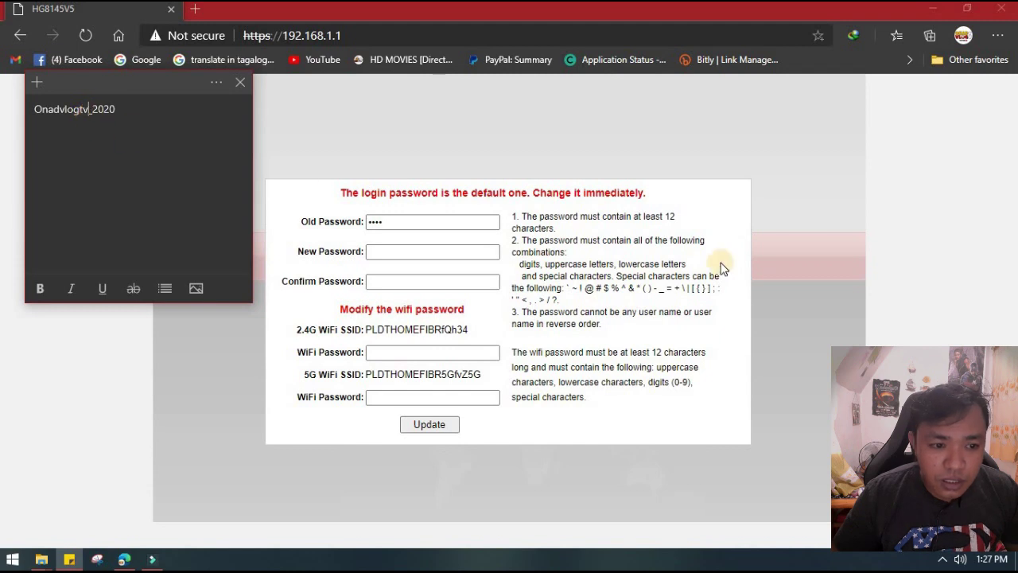
{"action": "double_click", "coordinate": [660, 289]}
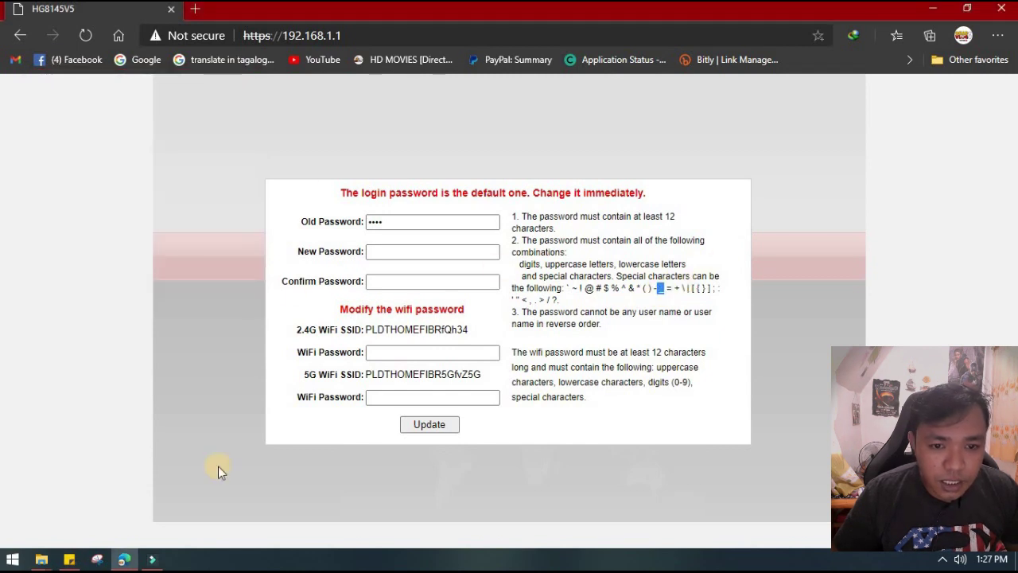
- Select the full new password in the sticky note
{"action": "left_click", "coordinate": [78, 561]}
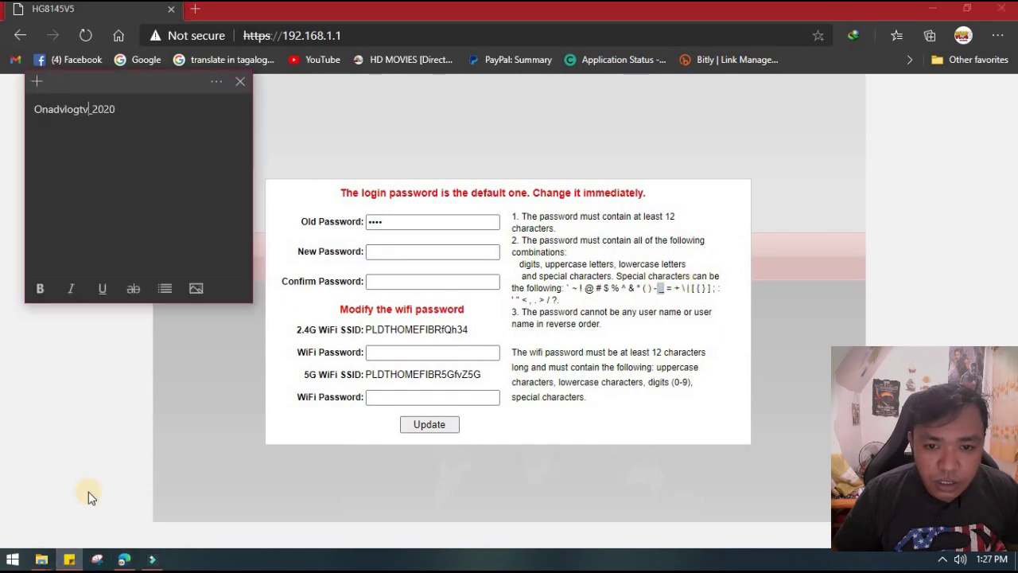
{"action": "left_click", "coordinate": [30, 109]}
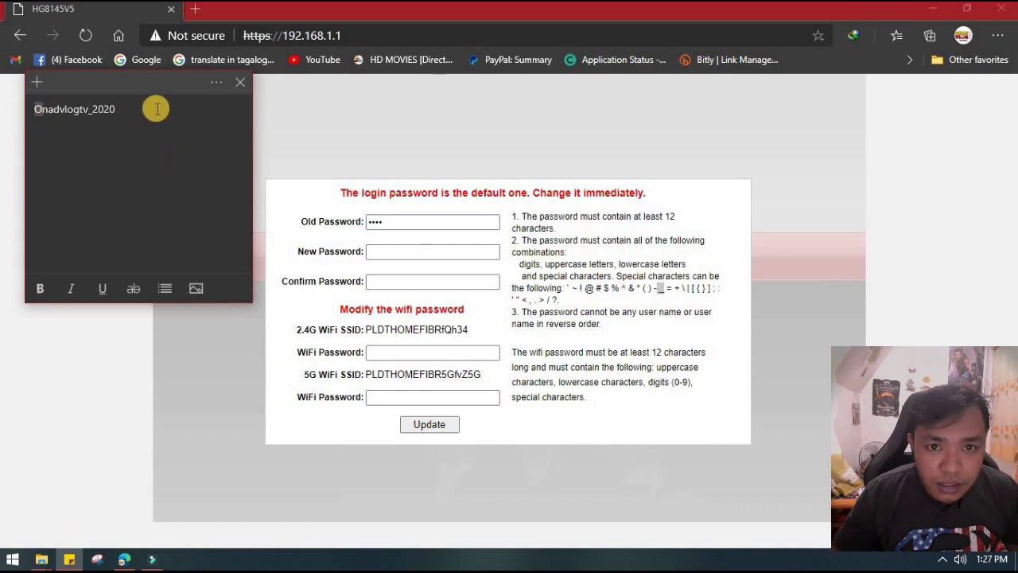
{"action": "left_click_drag", "start_coordinate": [118, 109], "coordinate": [92, 117]}
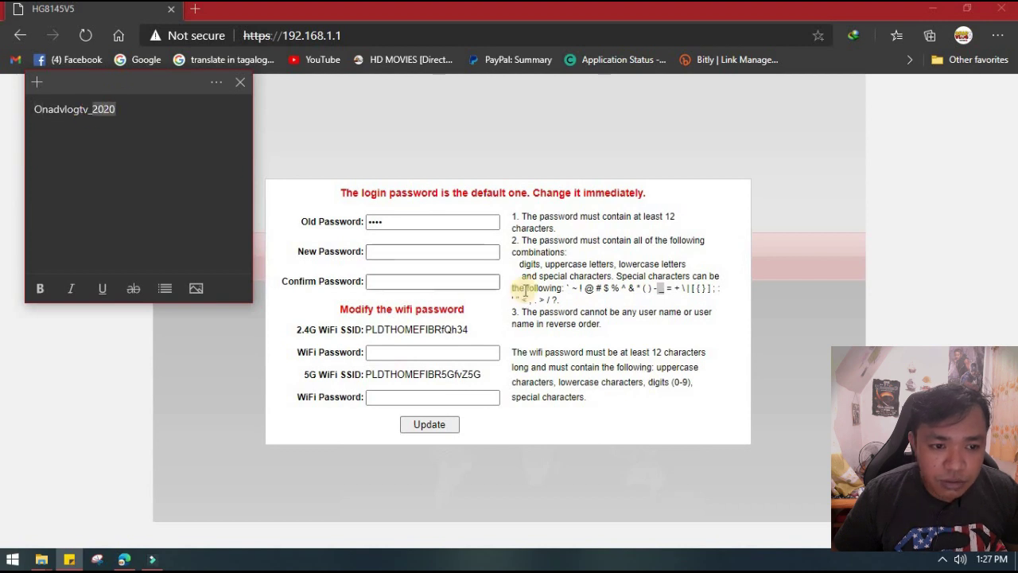
{"action": "left_click", "coordinate": [138, 109]}
{"action": "left_click_drag", "start_coordinate": [32, 104], "coordinate": [156, 127]}
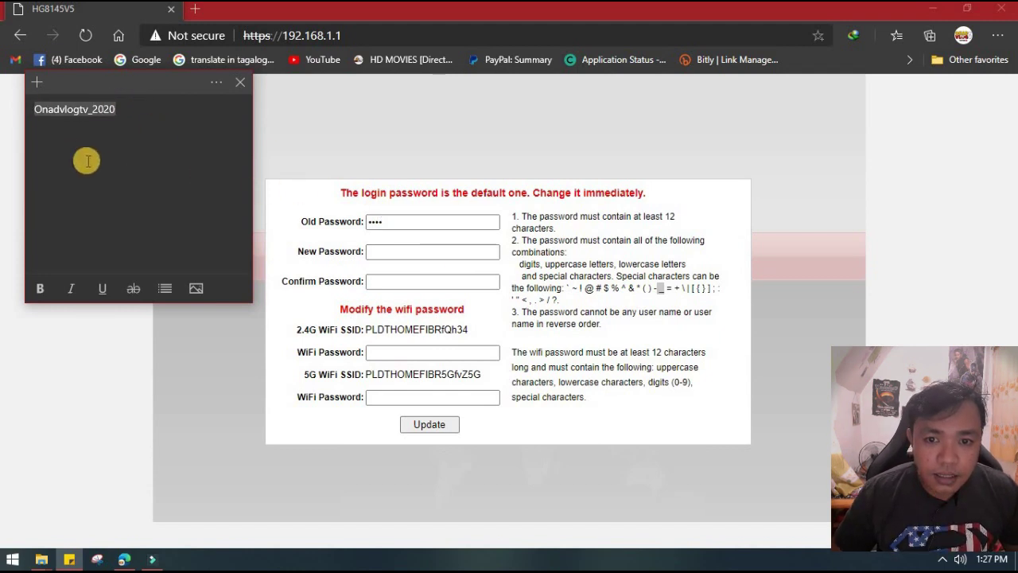
{"action": "left_click", "coordinate": [386, 251]}
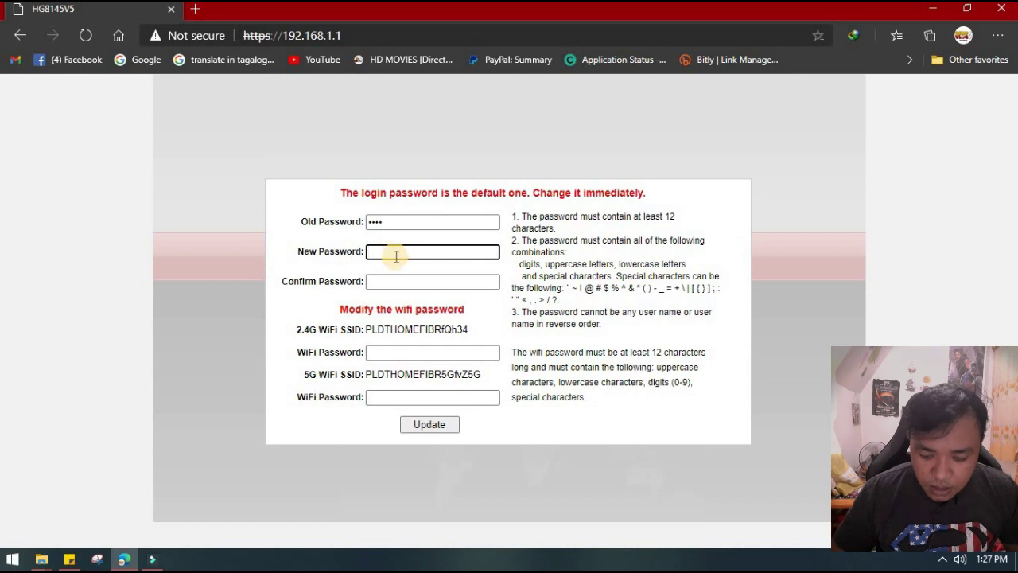
- Paste the new admin password into New Password and Confirm Password and verify it
{"action": "key", "text": "ctrl+v"}
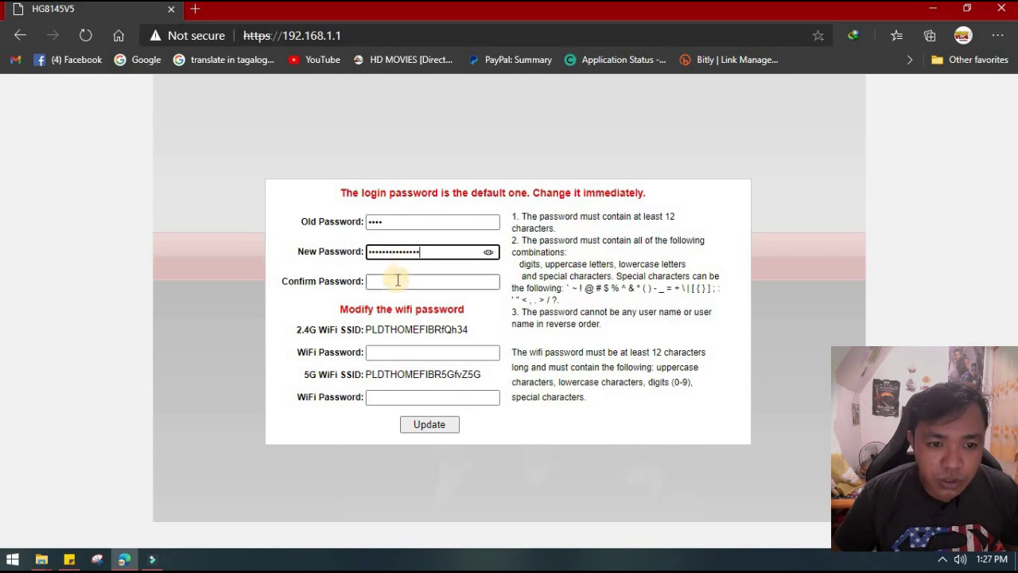
{"action": "left_click", "coordinate": [396, 283]}
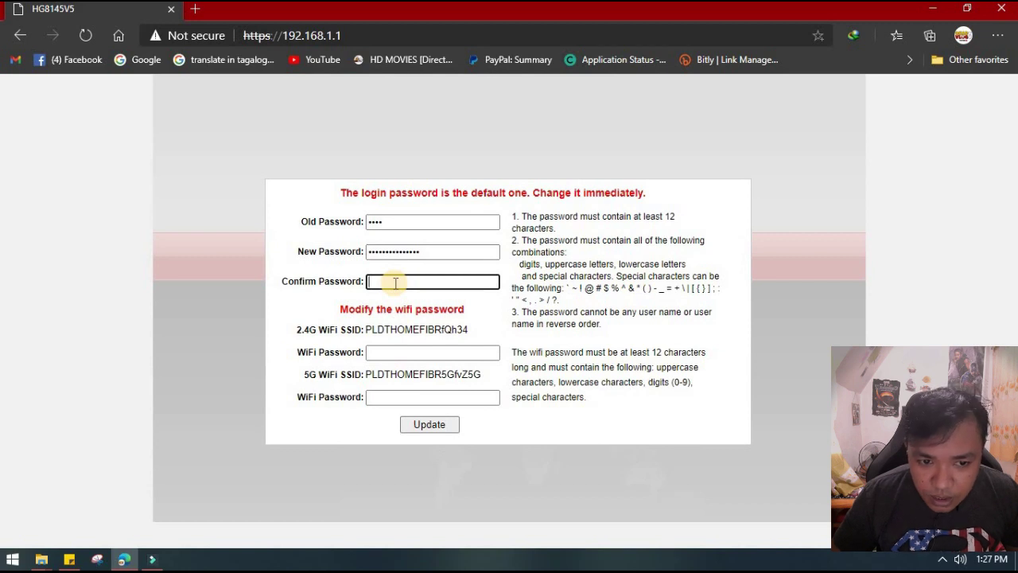
{"action": "key", "text": "ctrl+v"}
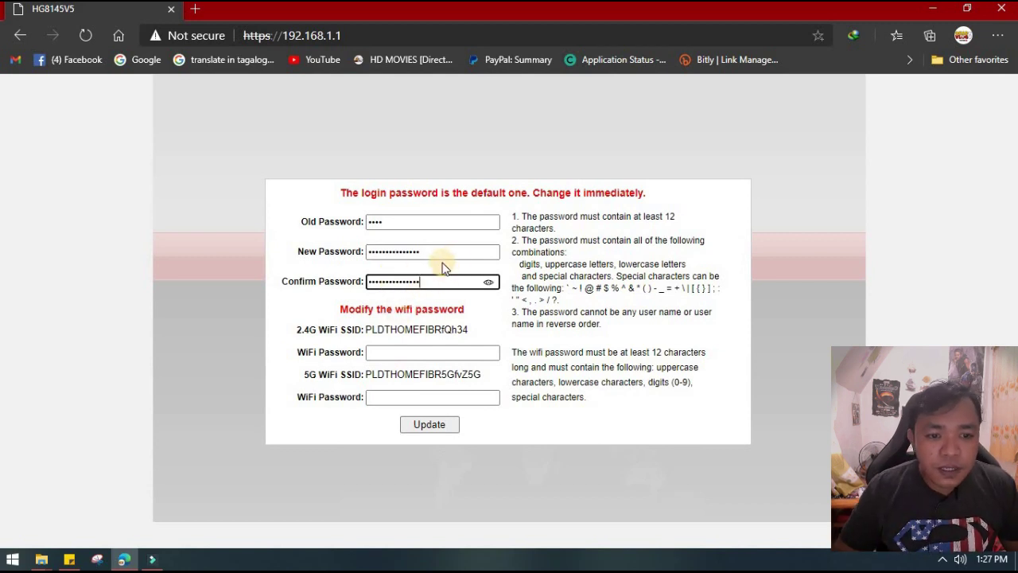
{"action": "left_click", "coordinate": [487, 283]}
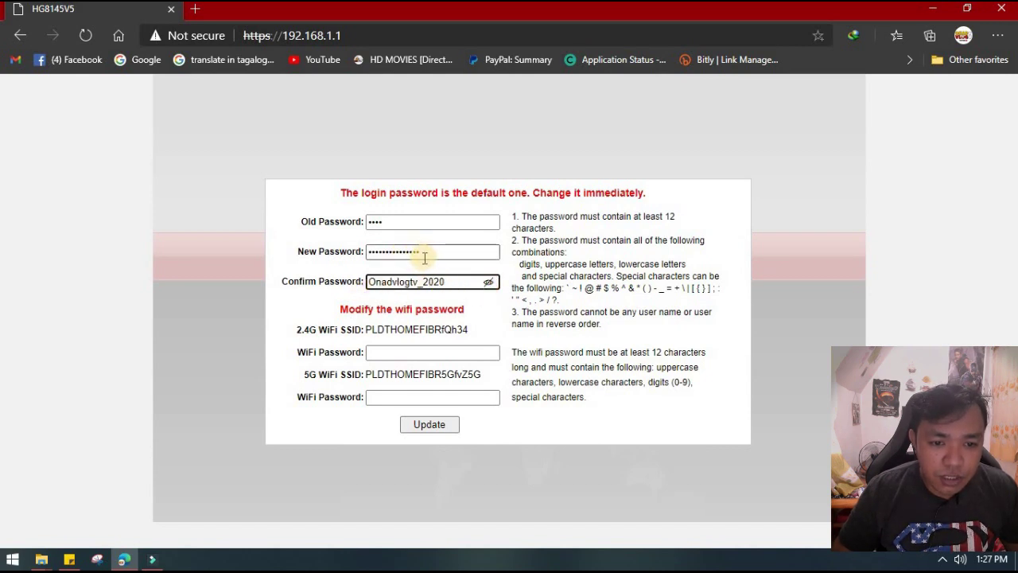
{"action": "left_click", "coordinate": [380, 356]}
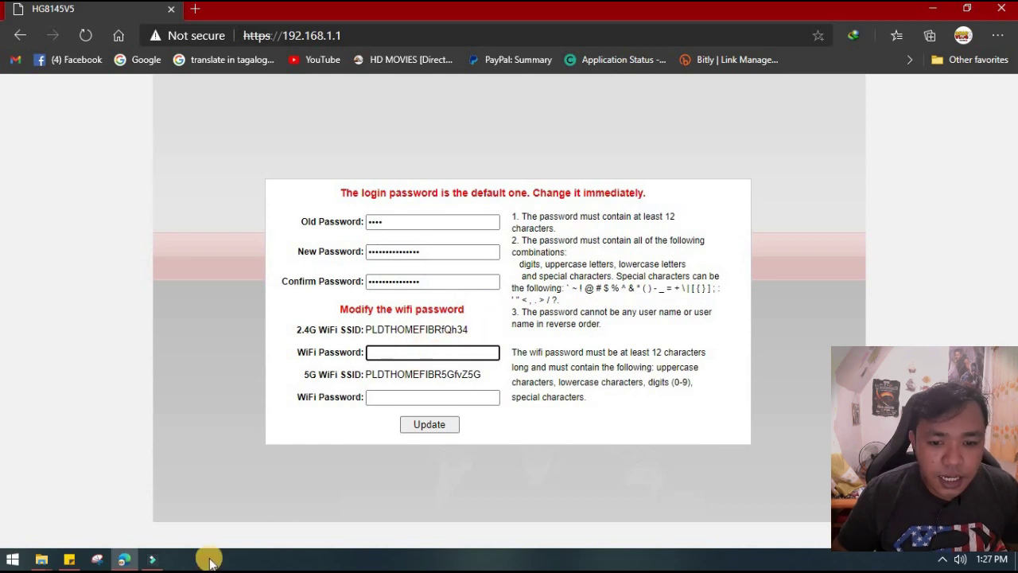
- Add a Wi-Fi key line to the sticky note and copy it
{"action": "left_click", "coordinate": [69, 559]}
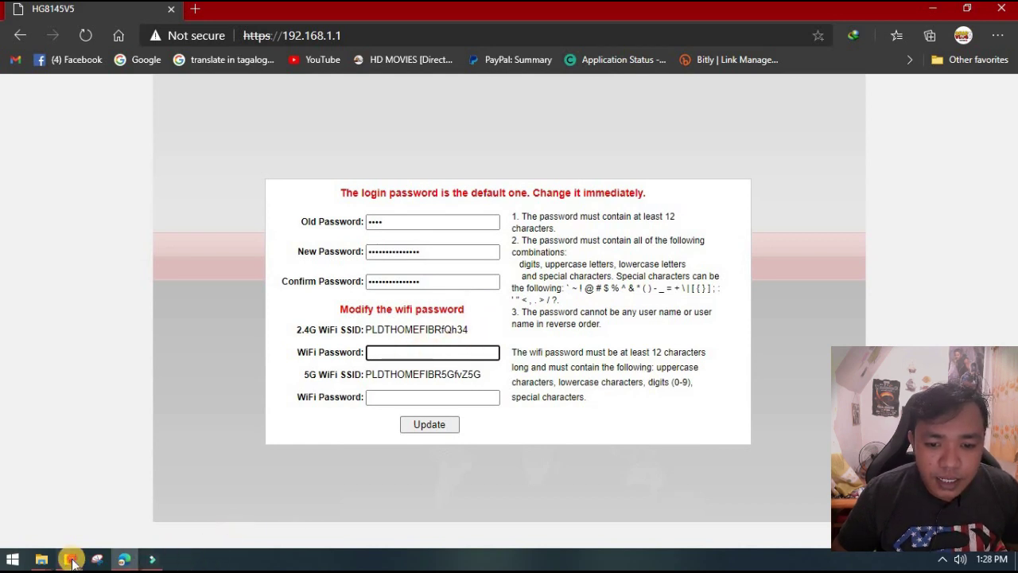
{"action": "left_click", "coordinate": [168, 105]}
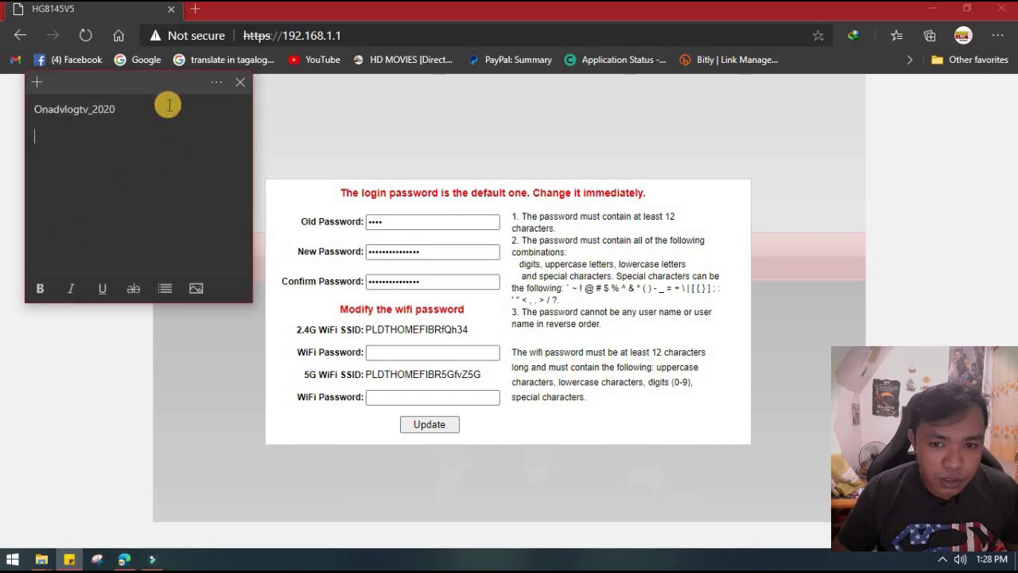
{"action": "key", "text": "Return"}
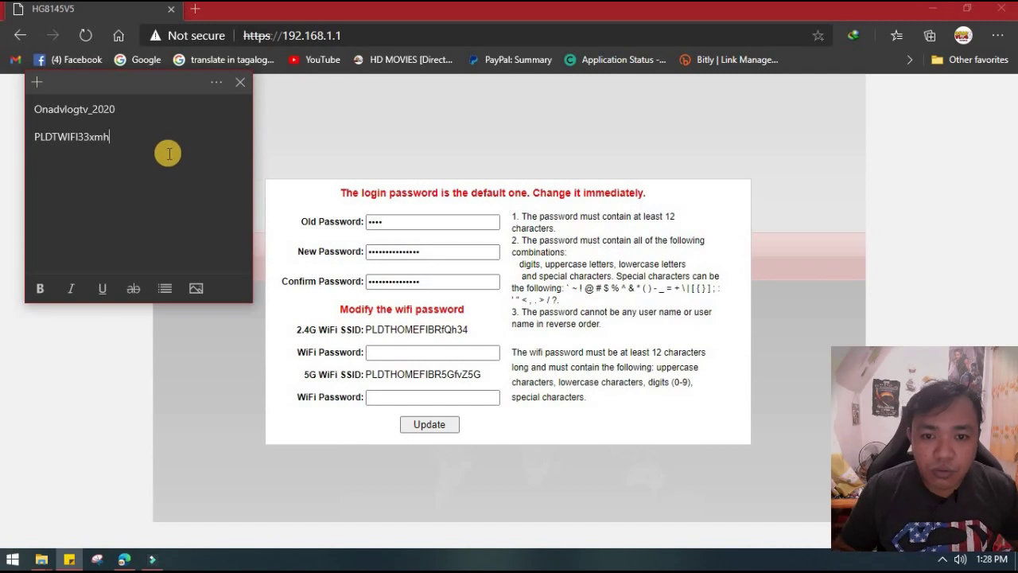
{"action": "left_click_drag", "start_coordinate": [123, 137], "coordinate": [26, 132]}
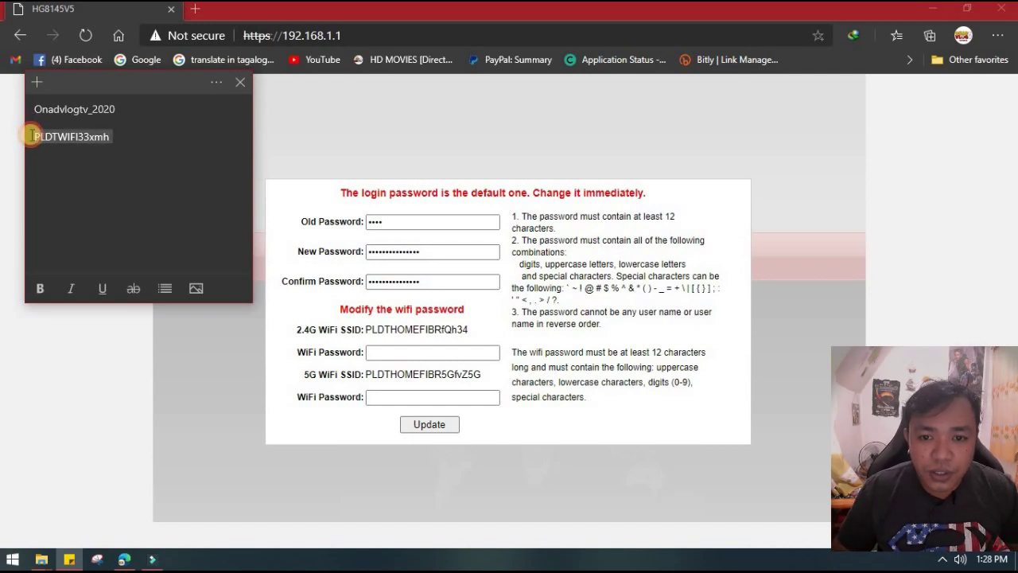
{"action": "right_click", "coordinate": [109, 141]}
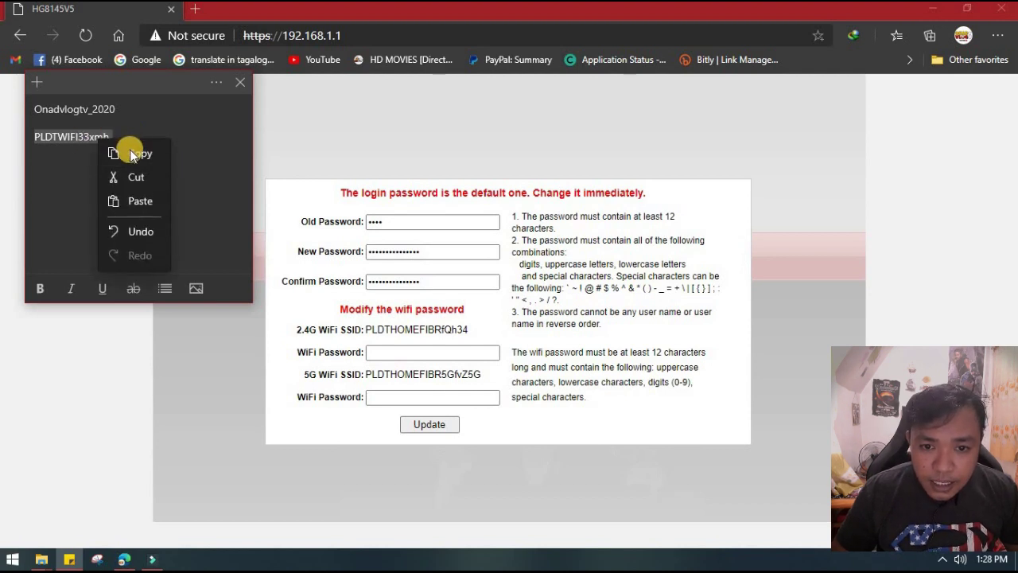
{"action": "left_click", "coordinate": [140, 156]}
{"action": "left_click", "coordinate": [404, 352]}
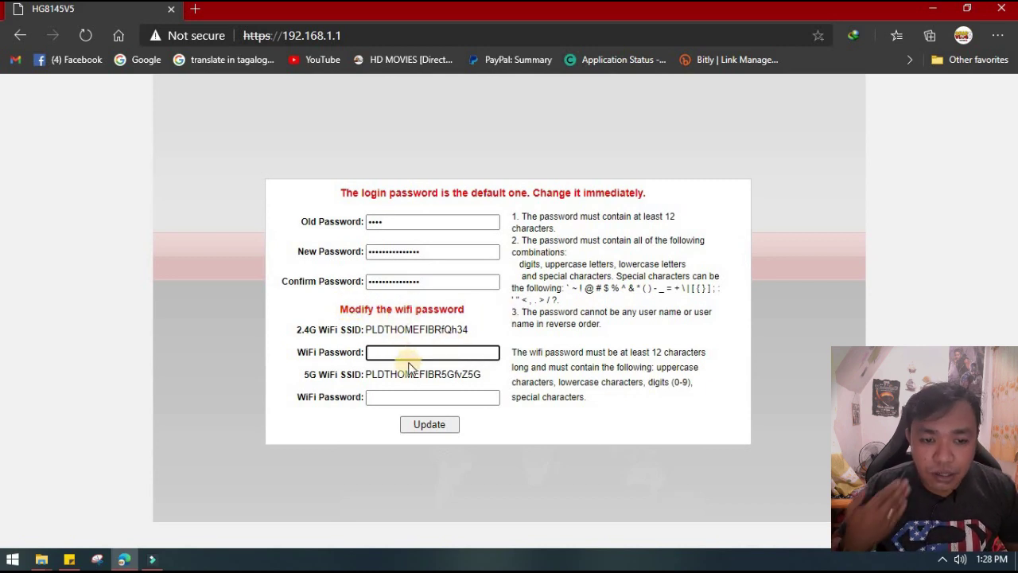
- Cut the Wi-Fi key line from the note and reselect the password line
{"action": "left_click", "coordinate": [70, 560]}
{"action": "double_click", "coordinate": [113, 149]}
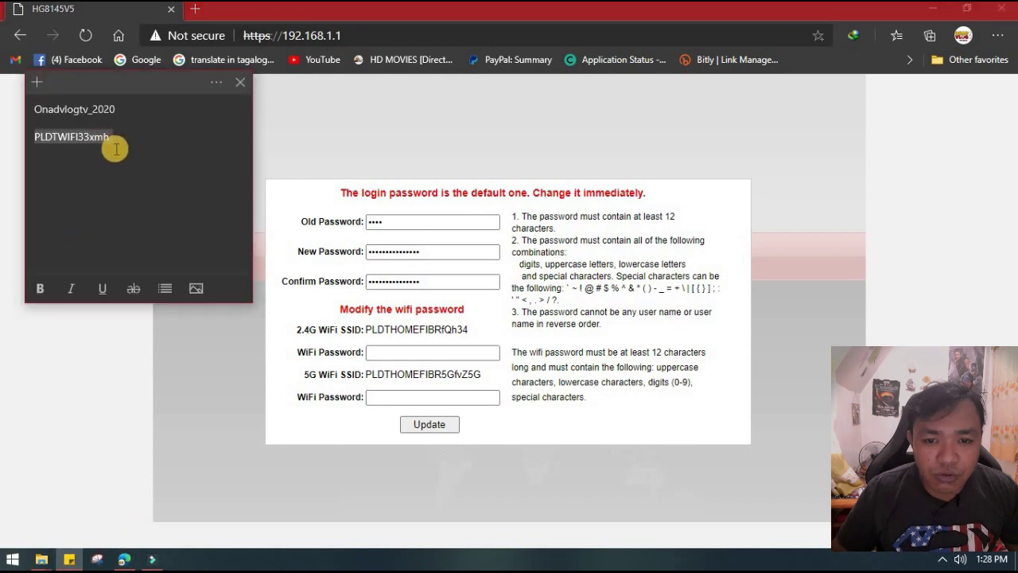
{"action": "left_click", "coordinate": [114, 139]}
{"action": "double_click", "coordinate": [62, 140]}
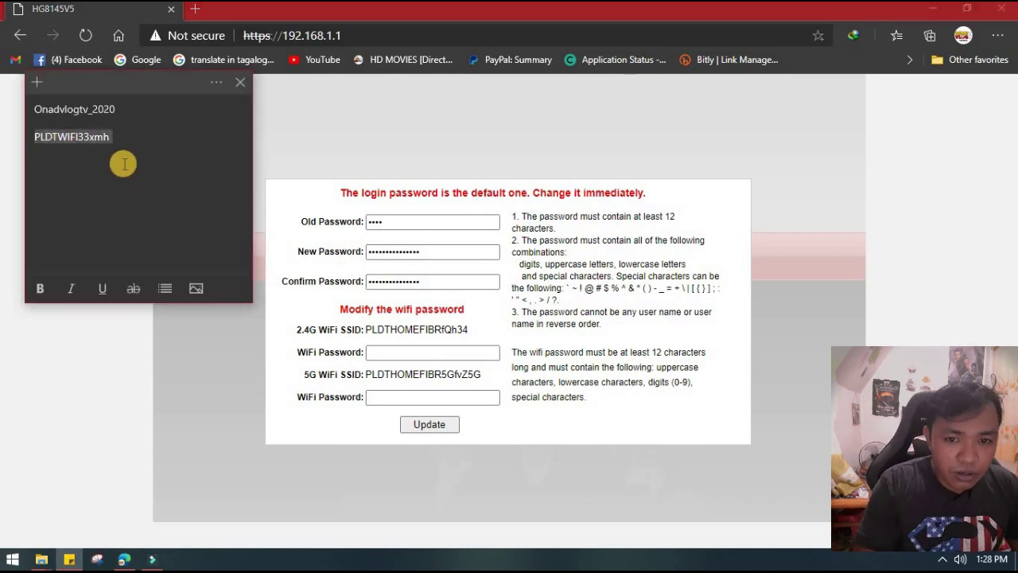
{"action": "key", "text": "ctrl+x"}
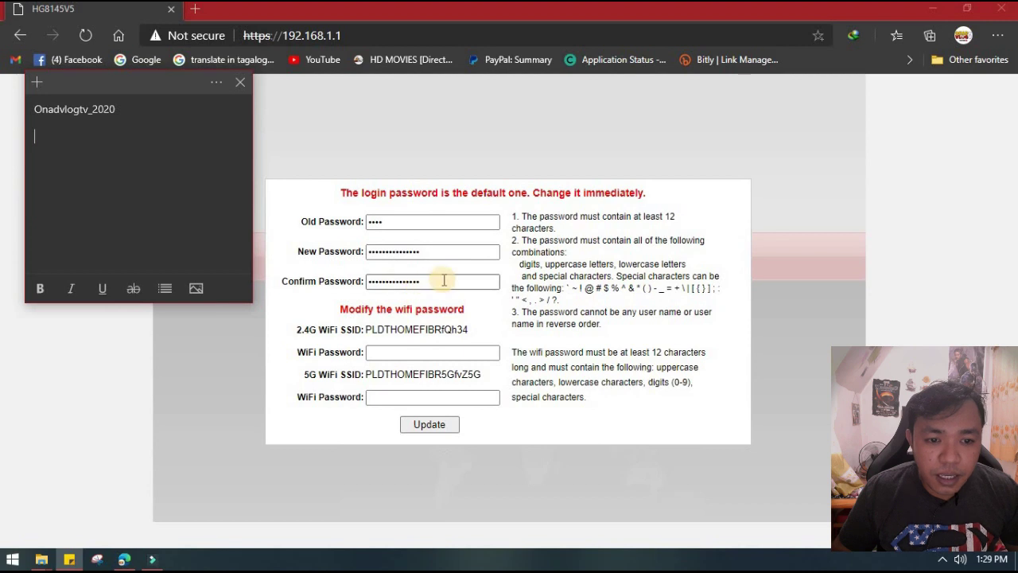
{"action": "left_click_drag", "start_coordinate": [120, 109], "coordinate": [33, 109]}
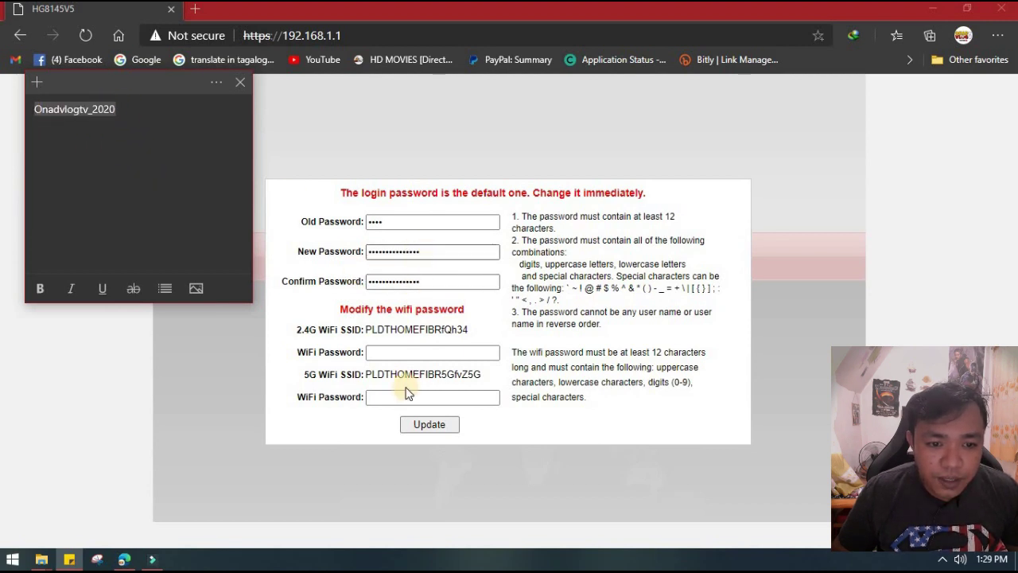
{"action": "left_click_drag", "start_coordinate": [120, 109], "coordinate": [32, 111]}
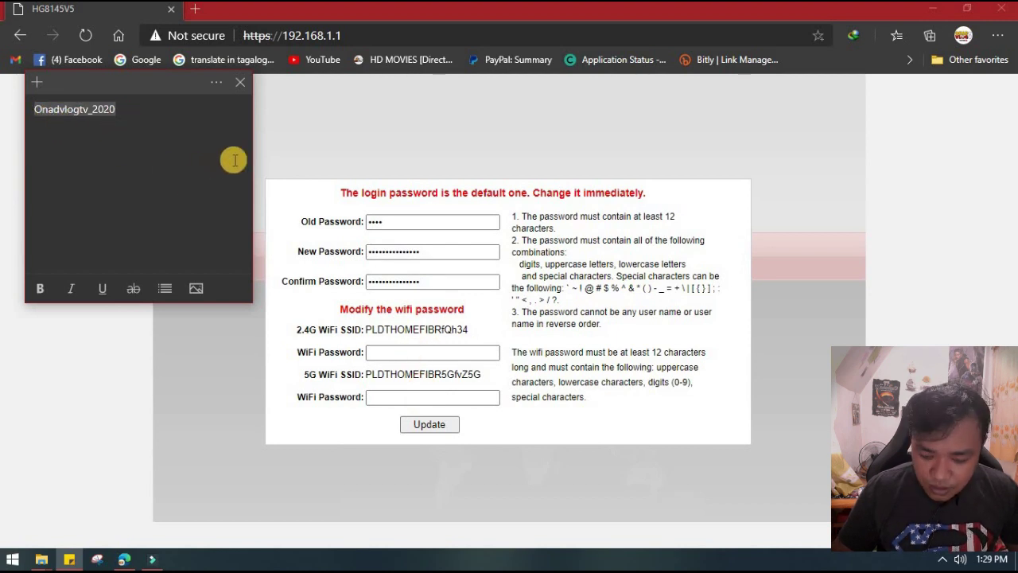
- Paste the password as the 2.4G and 5G Wi-Fi keys, verify both, and submit
{"action": "left_click", "coordinate": [401, 353]}
{"action": "key", "text": "ctrl+v"}
{"action": "left_click", "coordinate": [488, 353]}
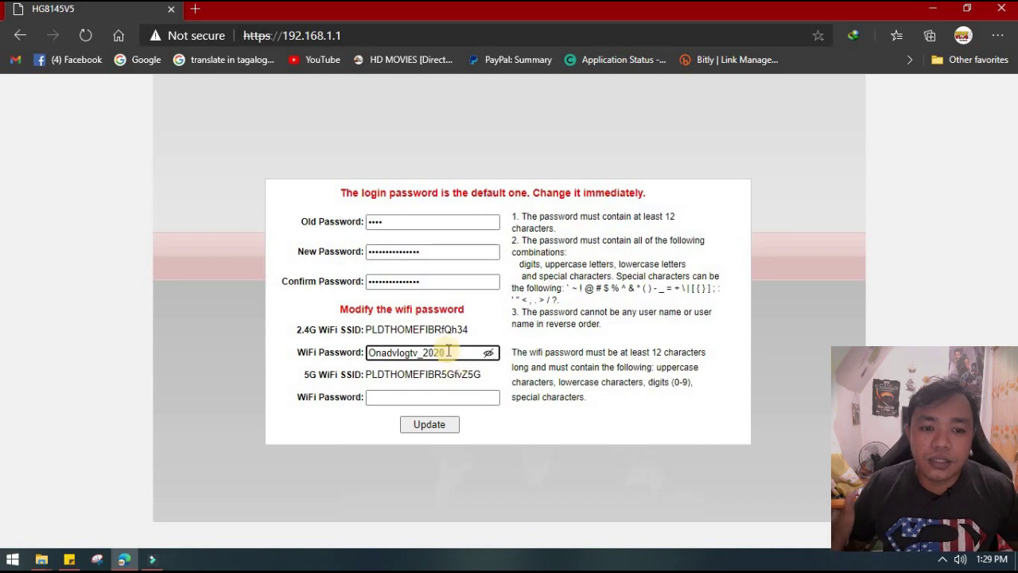
{"action": "left_click", "coordinate": [404, 397]}
{"action": "key", "text": "ctrl+v"}
{"action": "left_click", "coordinate": [486, 399]}
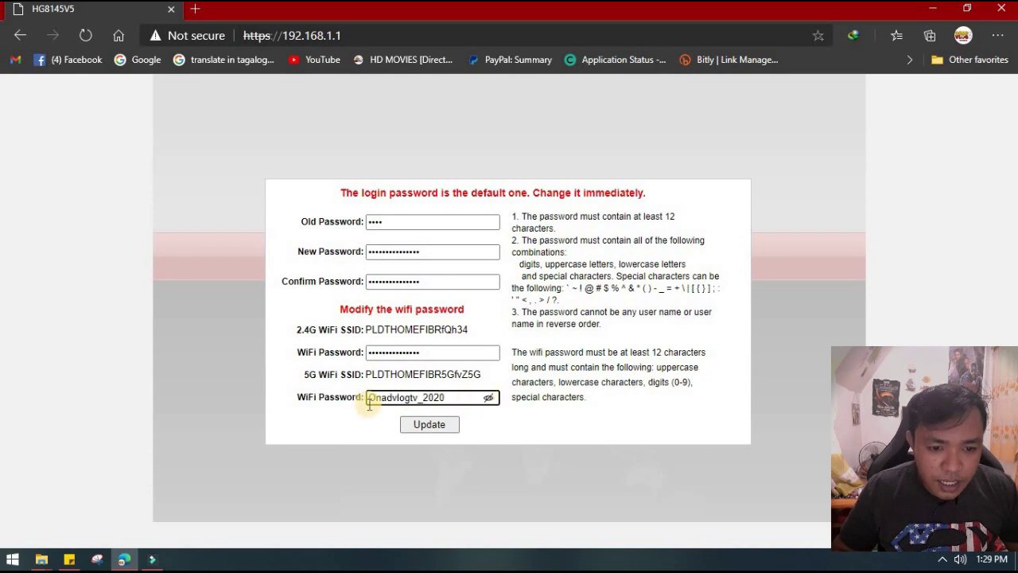
{"action": "left_click", "coordinate": [434, 434]}
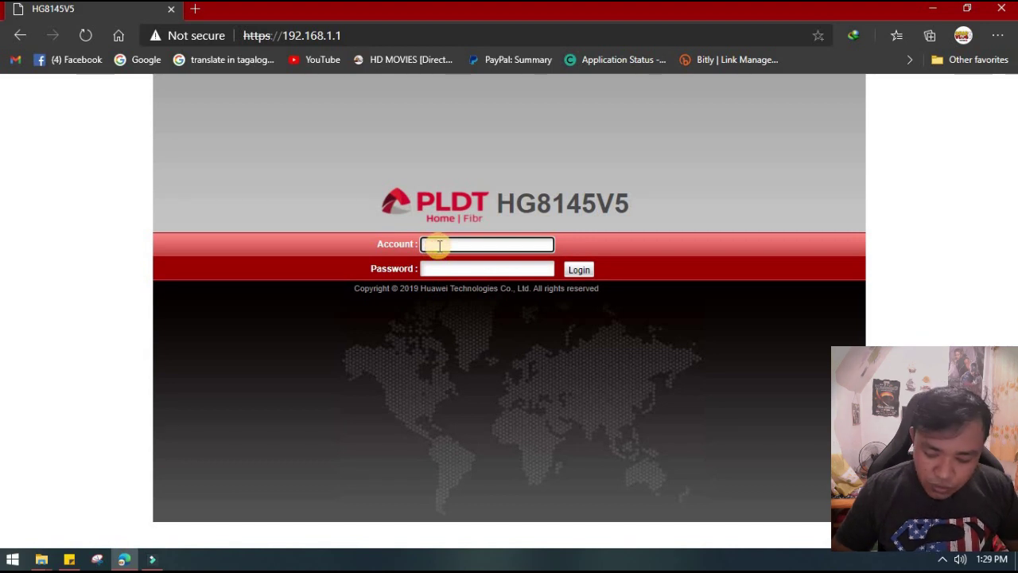
- Log back in as admin using the new password pasted from the note
{"action": "key", "text": "Tab"}
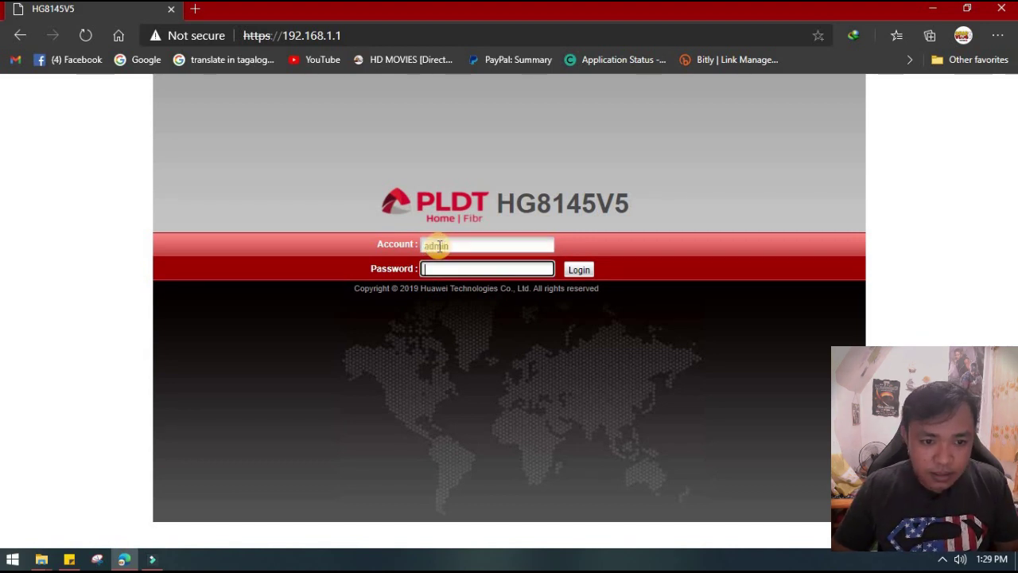
{"action": "left_click", "coordinate": [69, 559]}
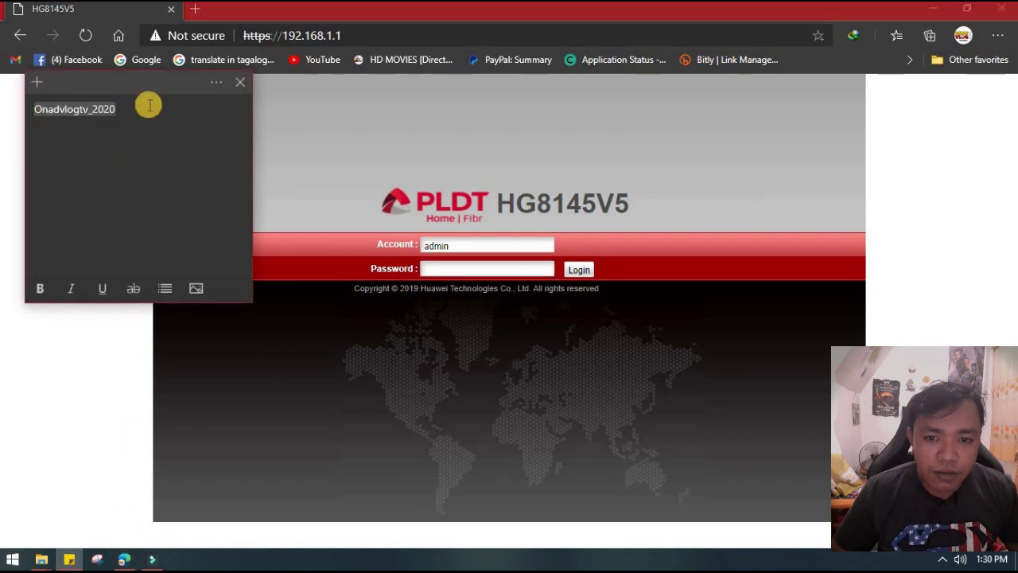
{"action": "left_click", "coordinate": [472, 268]}
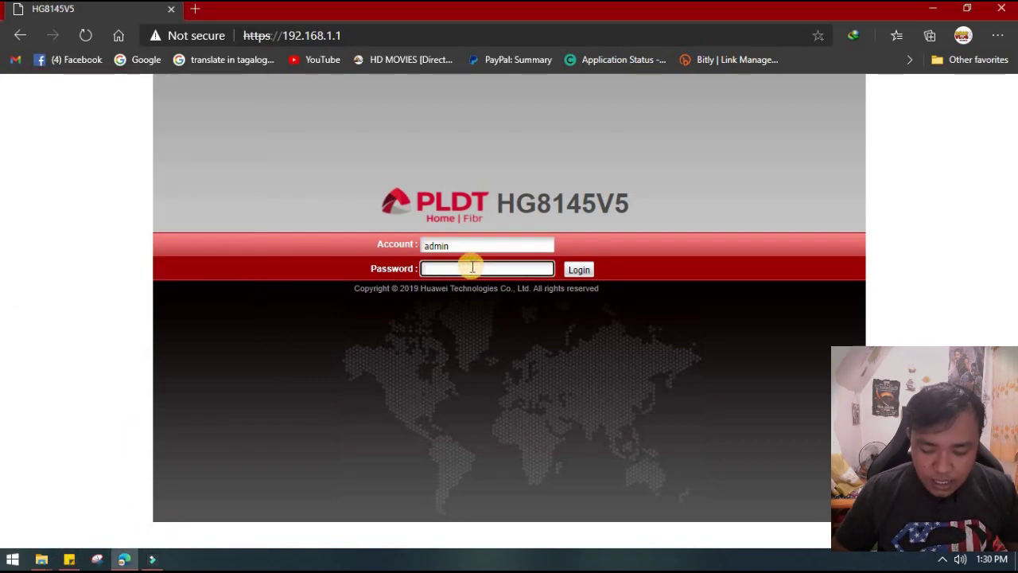
{"action": "key", "text": "ctrl+v"}
{"action": "left_click", "coordinate": [543, 270]}
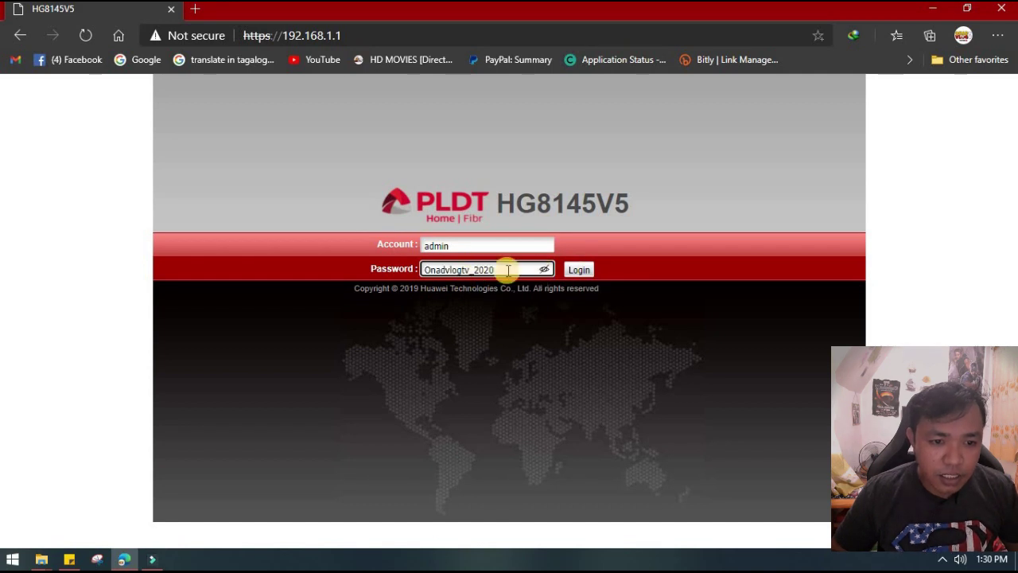
{"action": "left_click", "coordinate": [574, 271]}
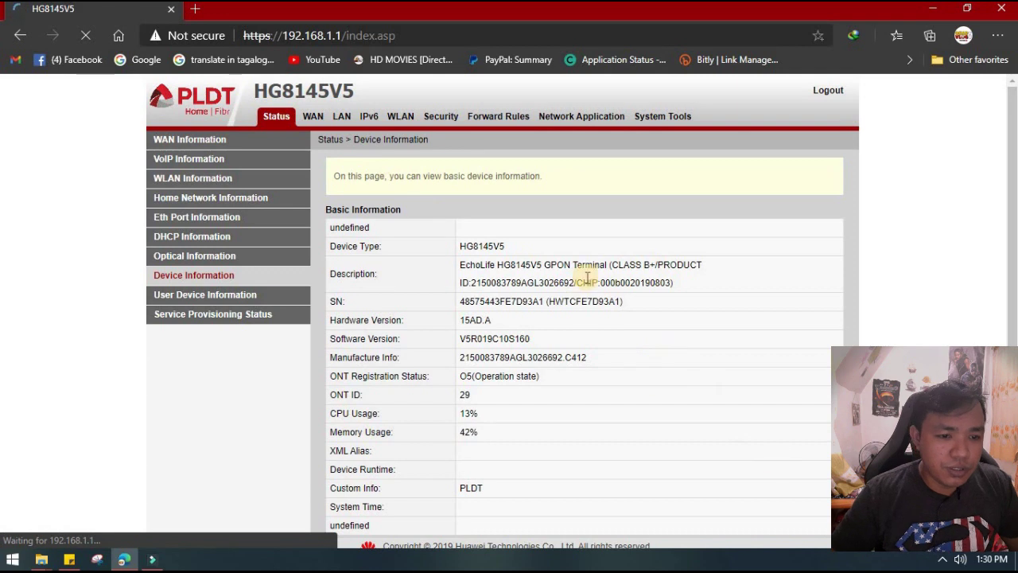
- Check nearby networks in the Windows Wi-Fi flyout, then open the WLAN 2.4G basic settings
{"action": "left_click", "coordinate": [960, 559]}
{"action": "left_click", "coordinate": [944, 562]}
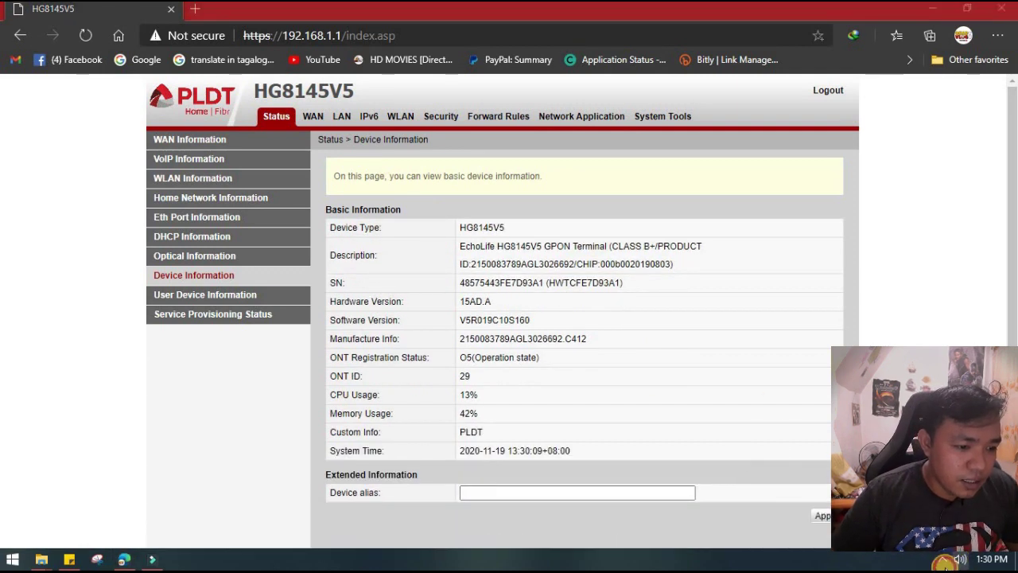
{"action": "left_click", "coordinate": [951, 559]}
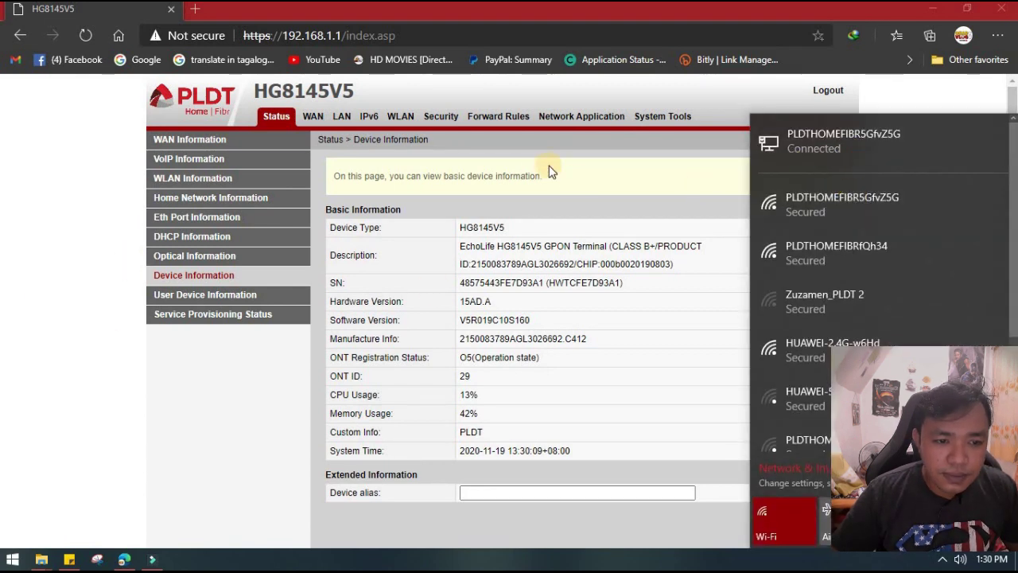
{"action": "left_click", "coordinate": [677, 239]}
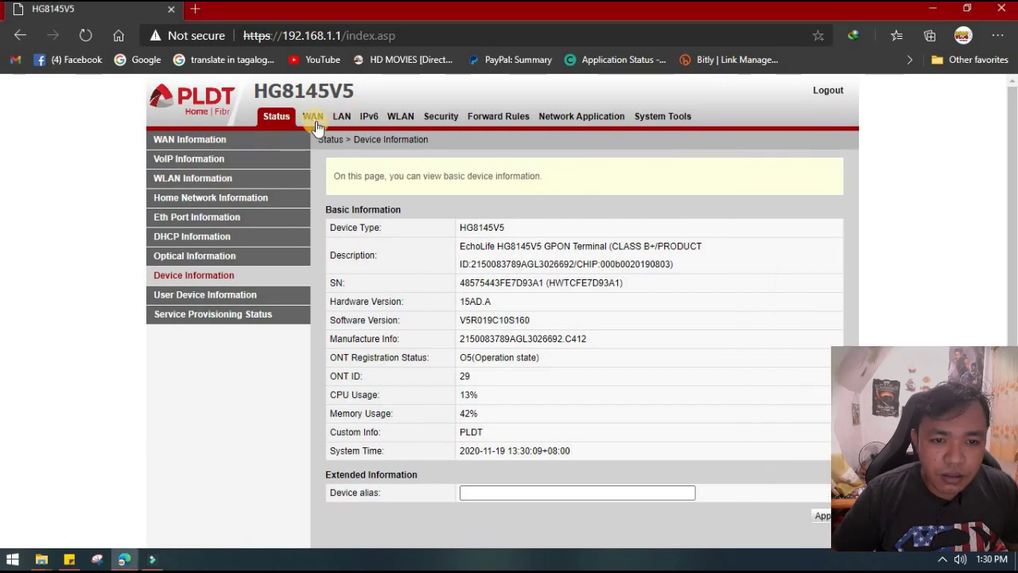
{"action": "left_click", "coordinate": [399, 120]}
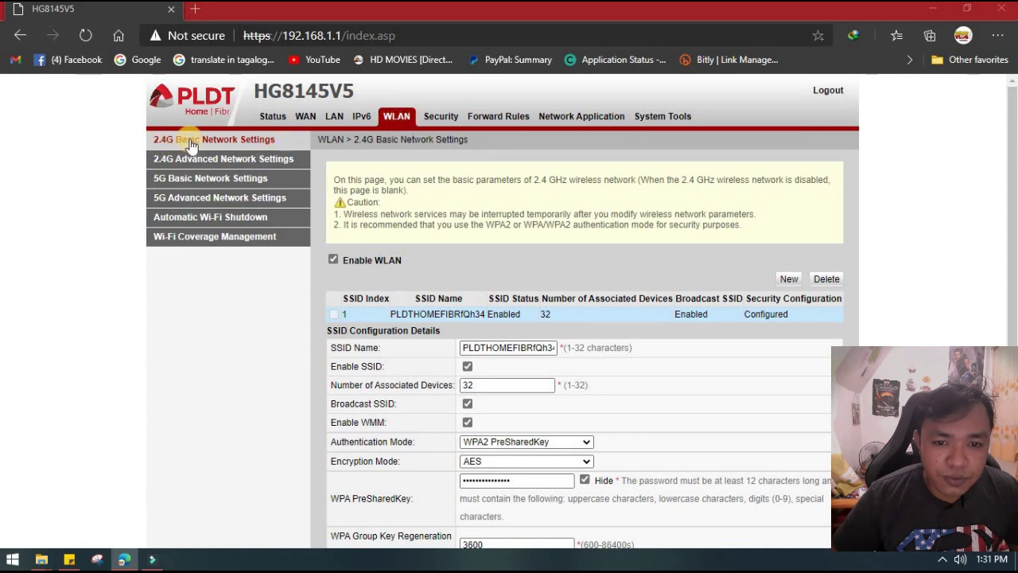
- Unhide the 2.4G WPA pre-shared key and check it against the list of available Wi-Fi networks
{"action": "left_click", "coordinate": [585, 480]}
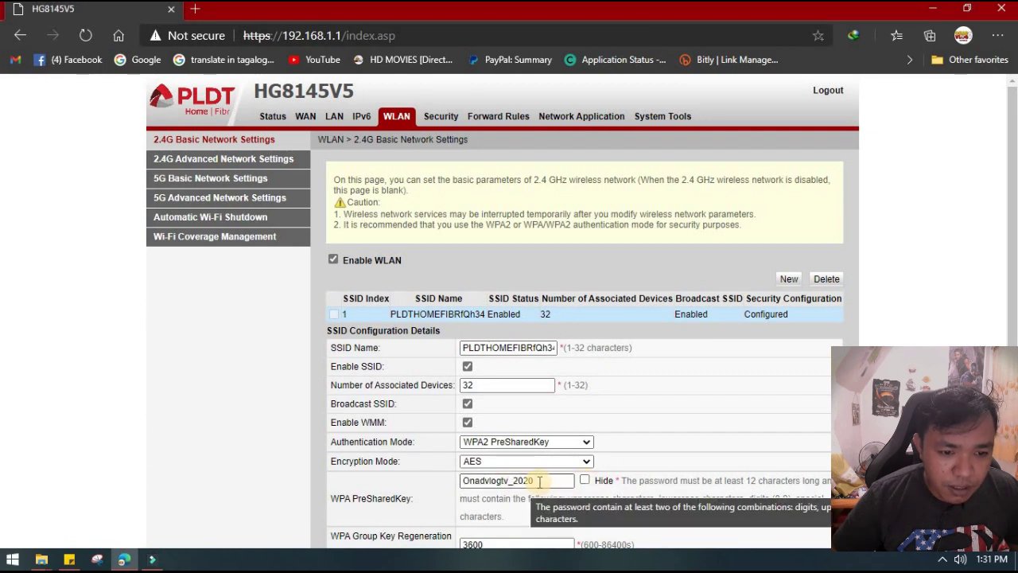
{"action": "left_click", "coordinate": [585, 481]}
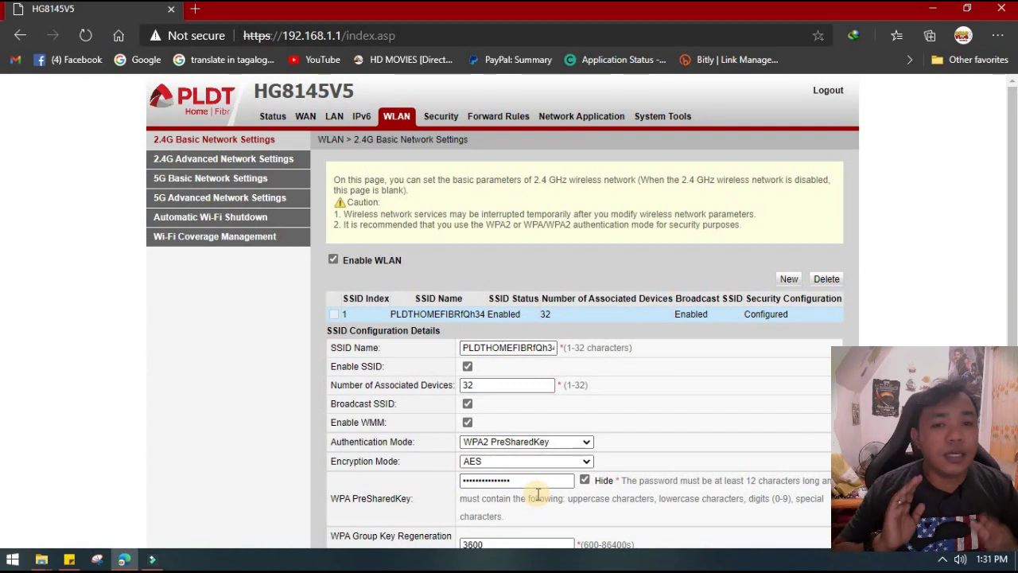
{"action": "left_click", "coordinate": [585, 480]}
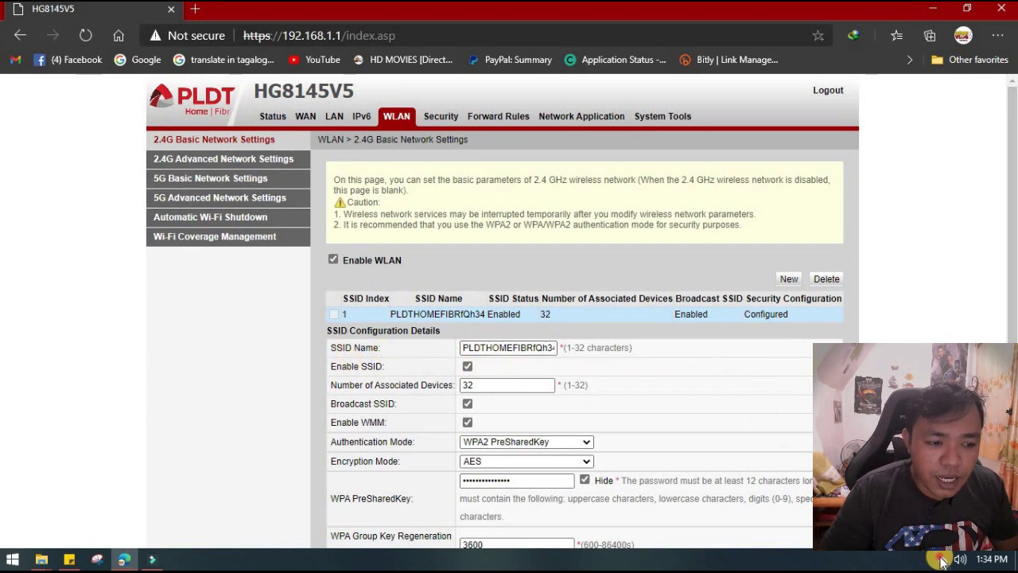
{"action": "left_click", "coordinate": [941, 560]}
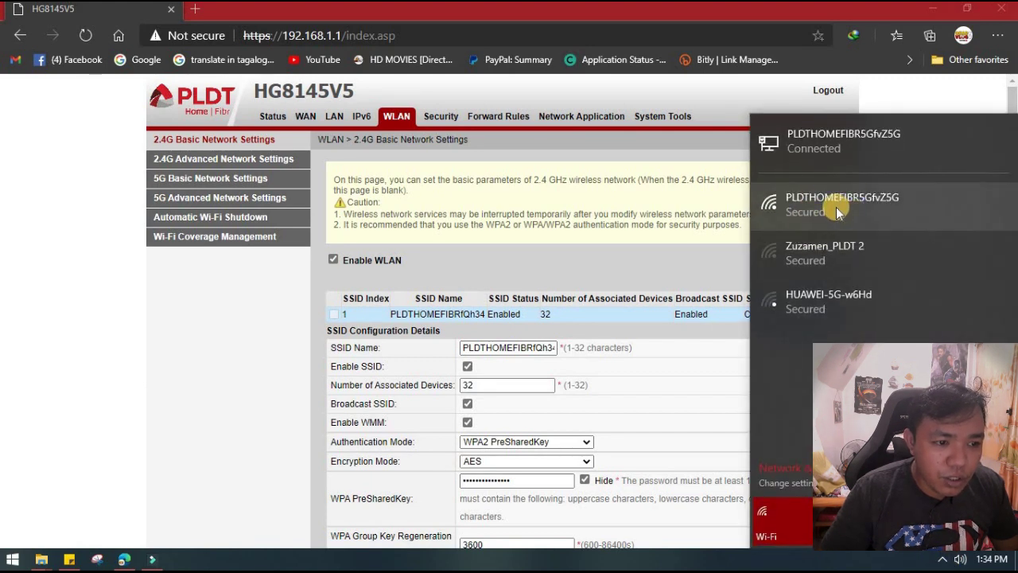
{"action": "left_click", "coordinate": [215, 342]}
- Inspect the 2.4G network name, then show the 2.4G key in plain text again to verify it
{"action": "left_click_drag", "start_coordinate": [518, 348], "coordinate": [556, 347]}
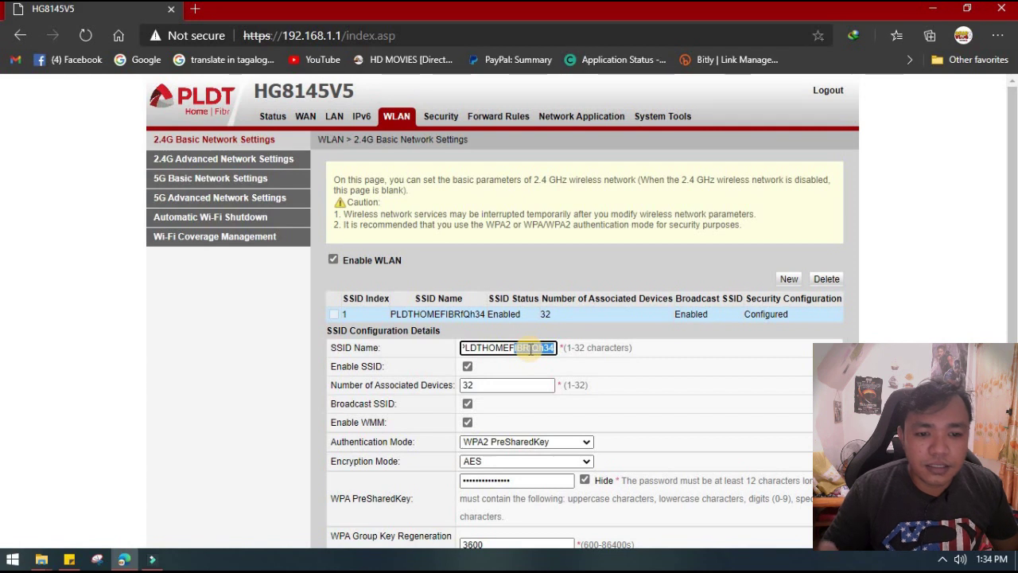
{"action": "left_click", "coordinate": [535, 350]}
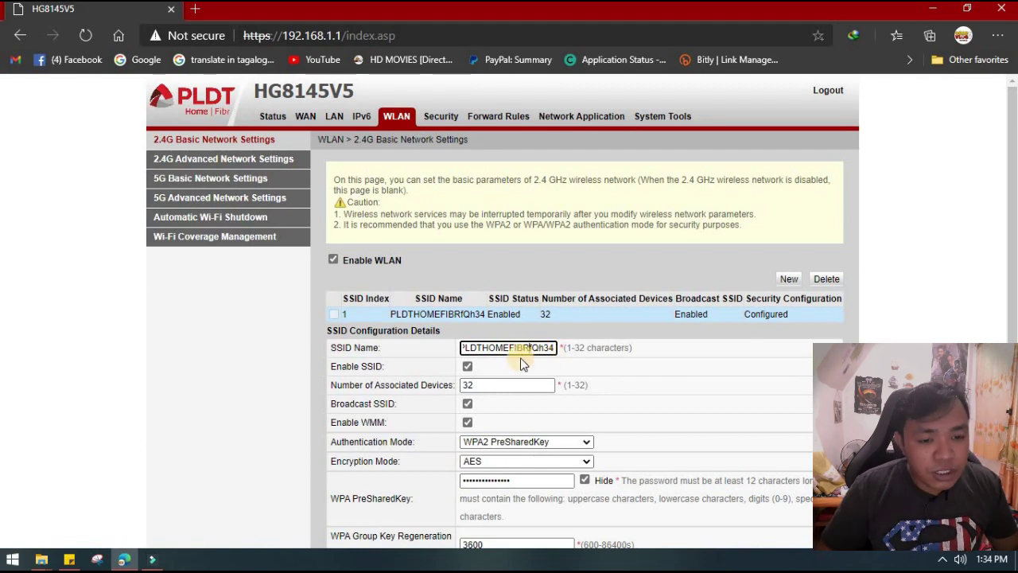
{"action": "left_click", "coordinate": [694, 358]}
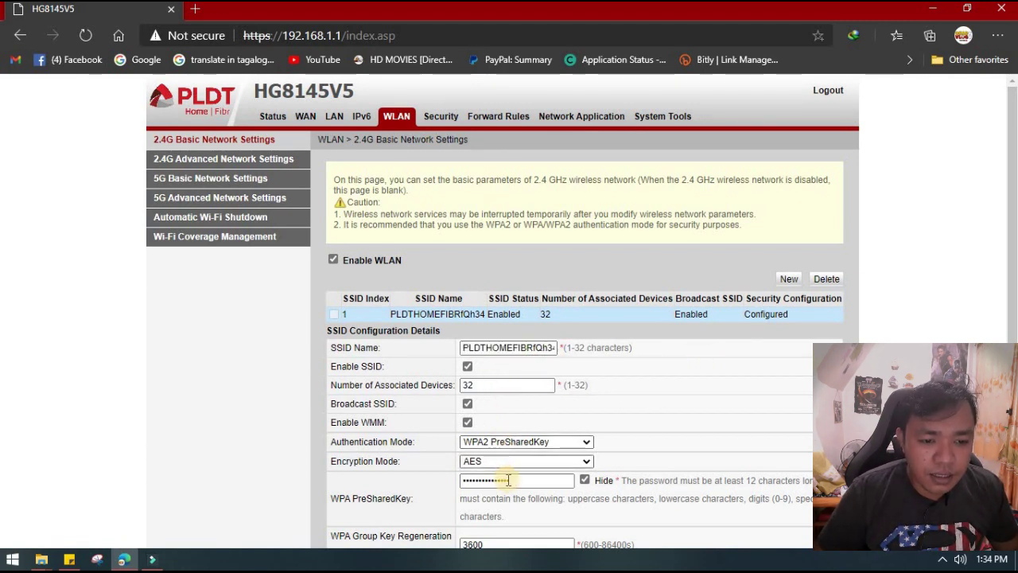
{"action": "left_click", "coordinate": [584, 480]}
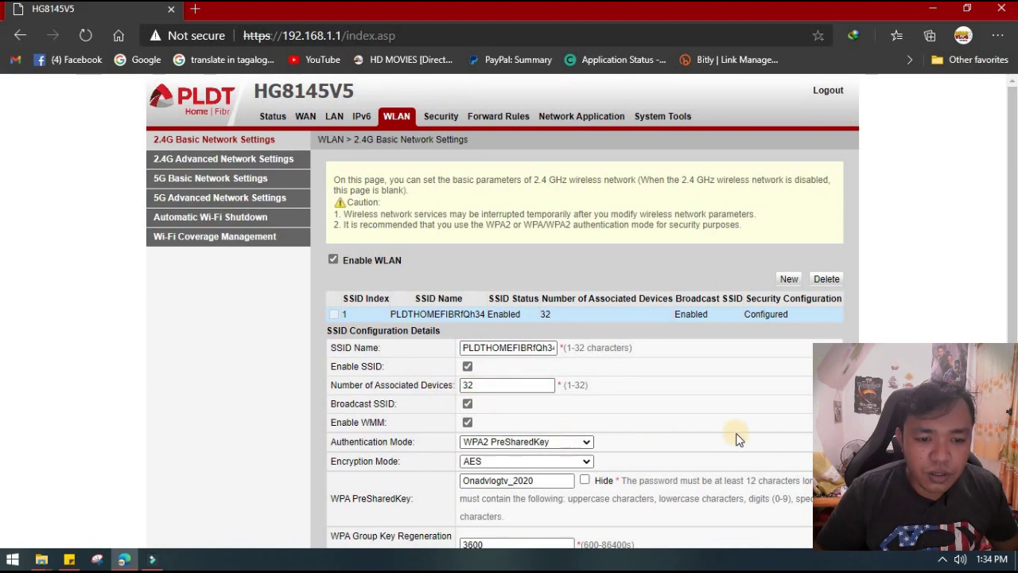
{"action": "scroll", "coordinate": [740, 436], "scroll_direction": "down", "scroll_amount": 3}
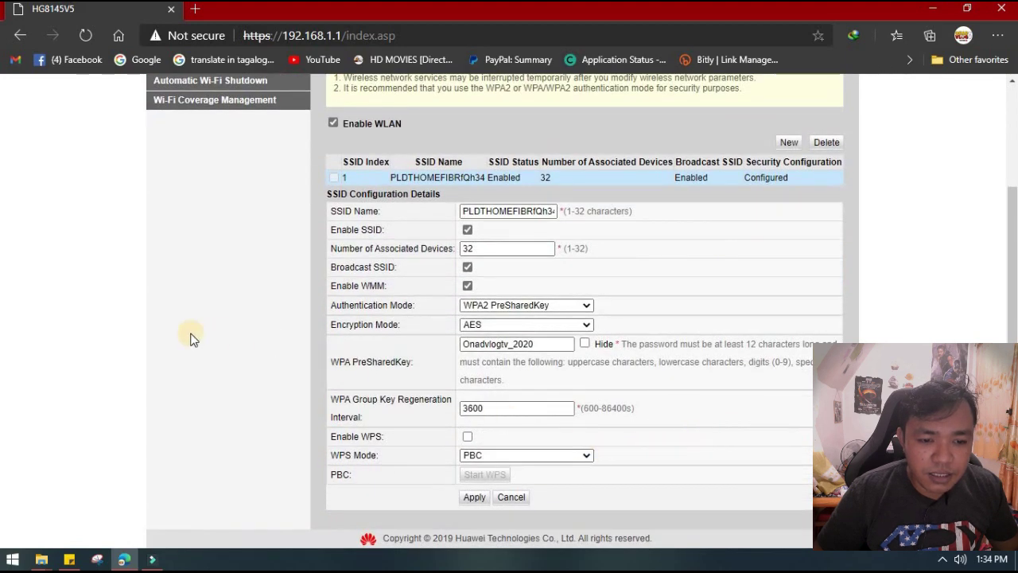
{"action": "scroll", "coordinate": [191, 338], "scroll_direction": "up", "scroll_amount": 3}
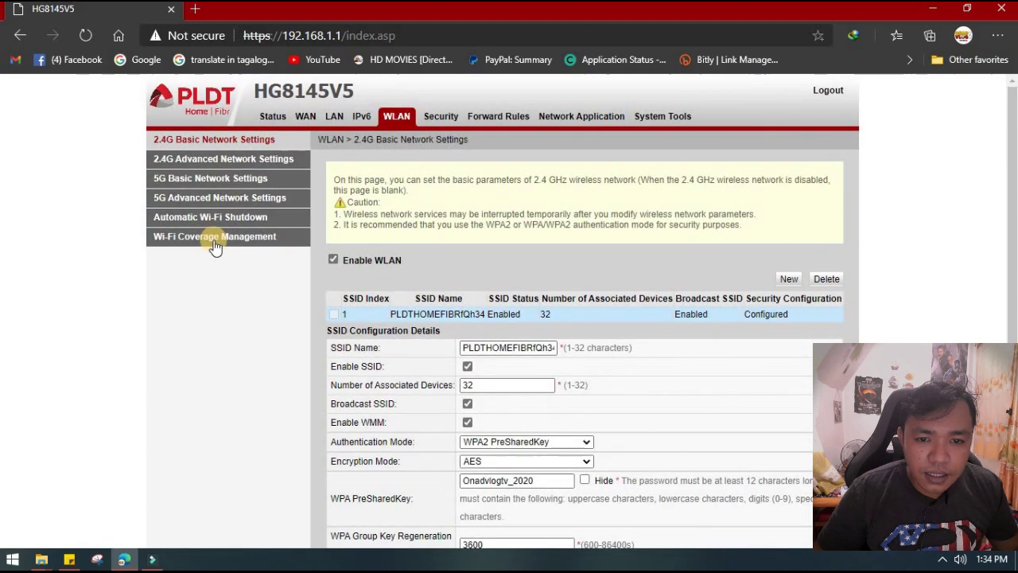
- Go to 5G Basic Network Settings and inspect the 5G network name
{"action": "left_click", "coordinate": [224, 182]}
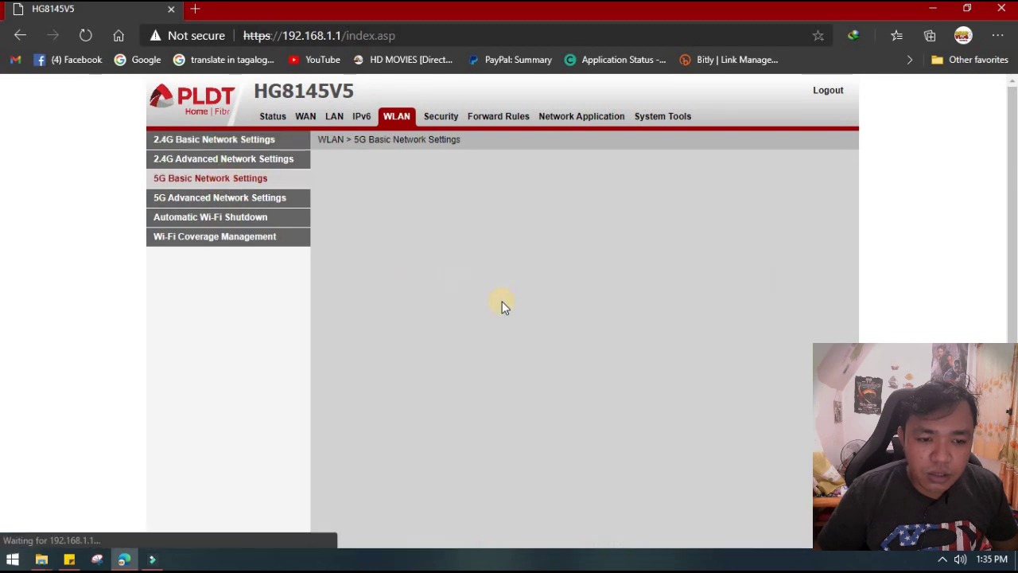
{"action": "left_click_drag", "start_coordinate": [524, 359], "coordinate": [581, 374]}
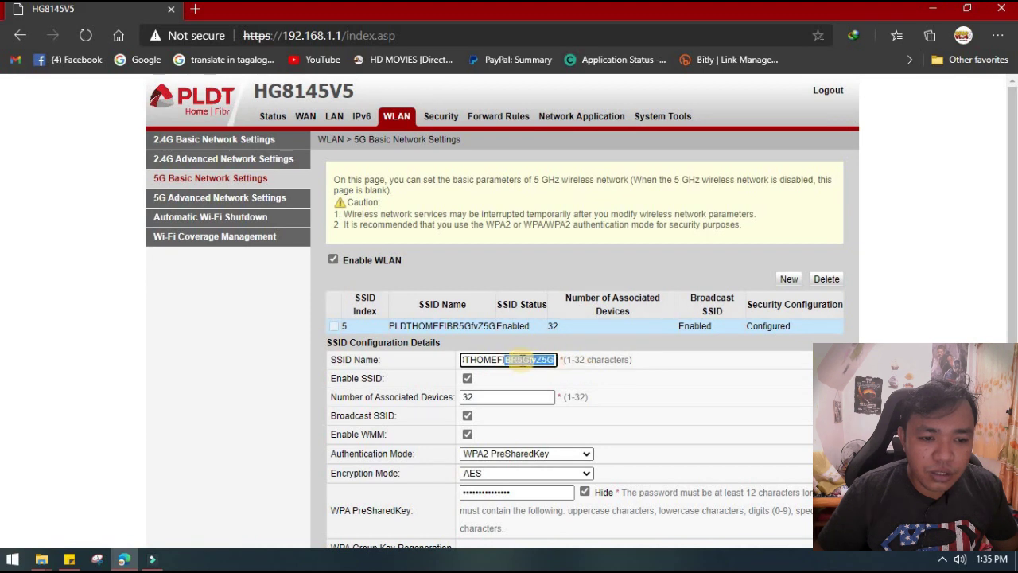
{"action": "left_click", "coordinate": [519, 359]}
{"action": "key", "text": "ctrl+a"}
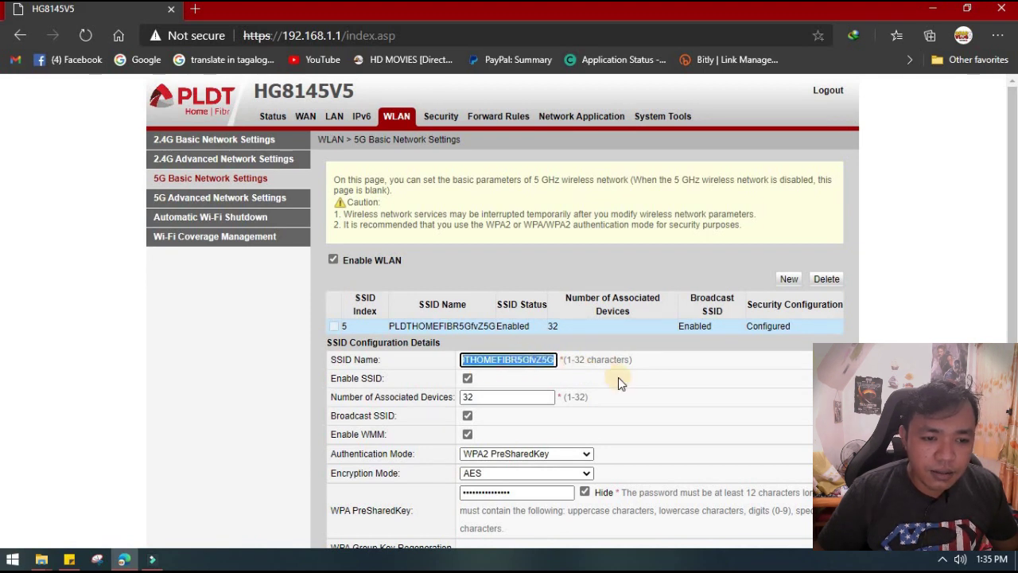
{"action": "left_click", "coordinate": [682, 371]}
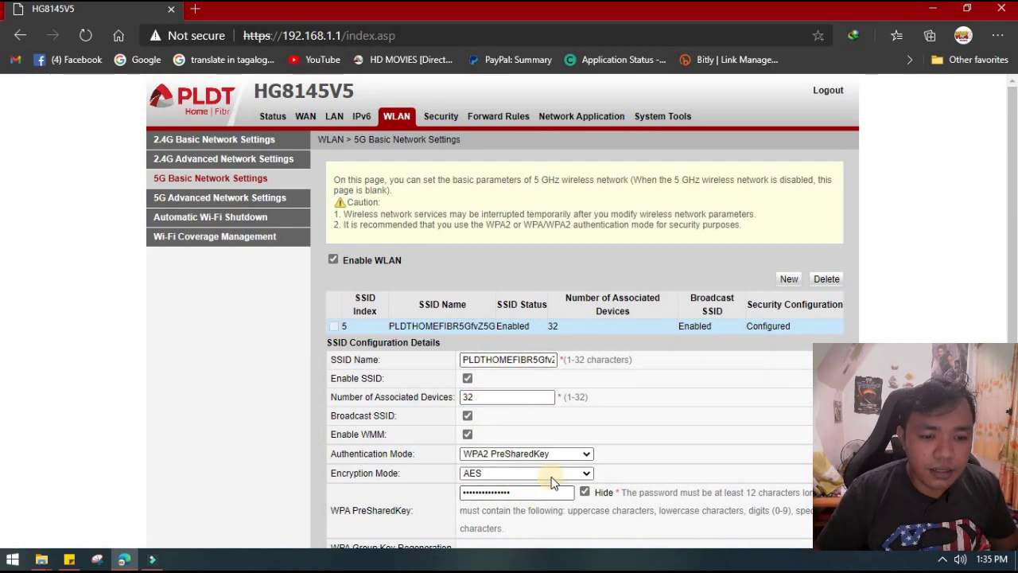
- Unhide the 5G WPA pre-shared key to verify the new password, then apply the 5G settings
{"action": "scroll", "coordinate": [536, 489], "scroll_direction": "down", "scroll_amount": 2}
{"action": "left_click", "coordinate": [585, 344]}
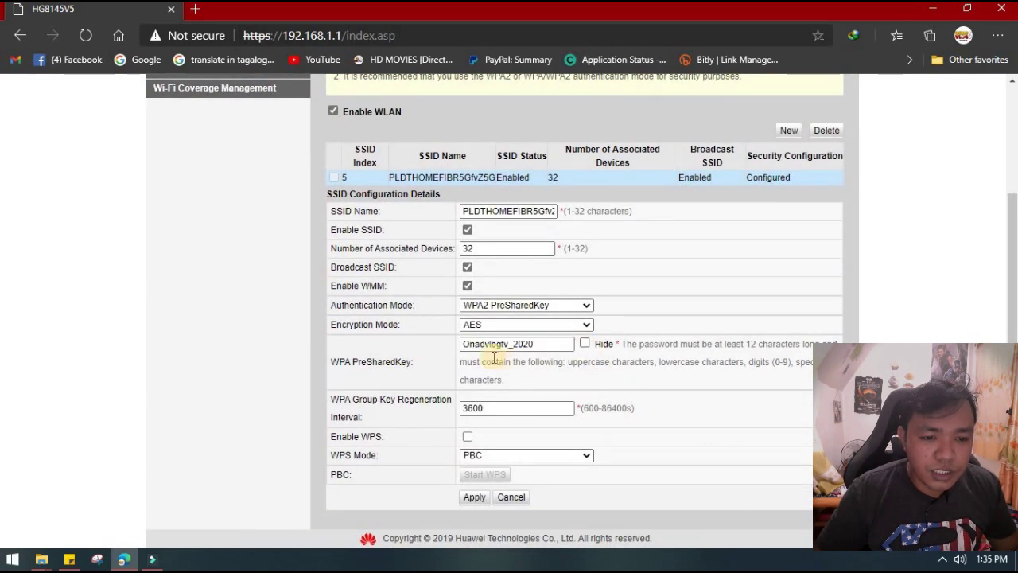
{"action": "left_click_drag", "start_coordinate": [550, 346], "coordinate": [411, 347]}
{"action": "left_click", "coordinate": [764, 294]}
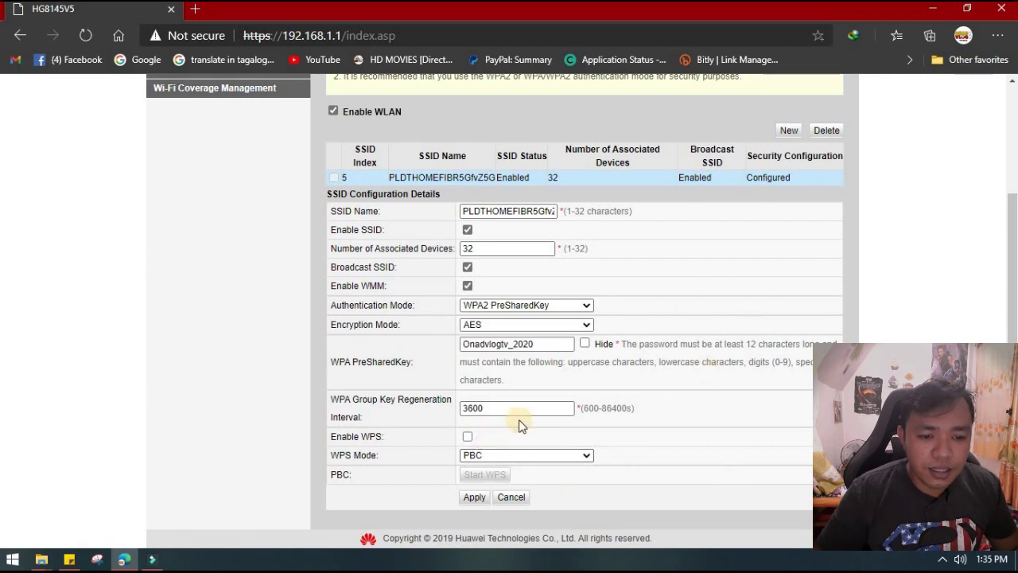
{"action": "left_click", "coordinate": [470, 214]}
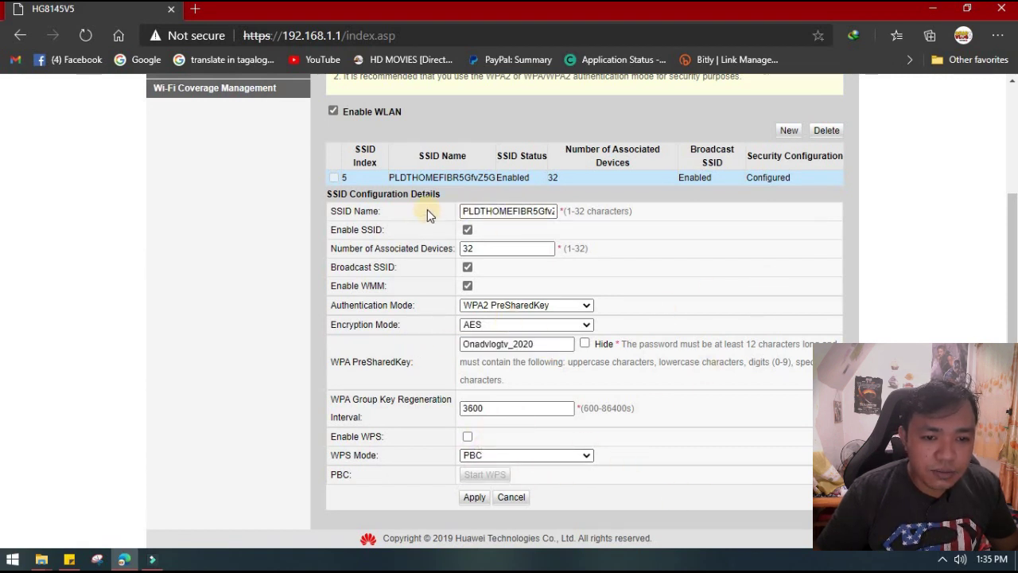
{"action": "left_click", "coordinate": [474, 500]}
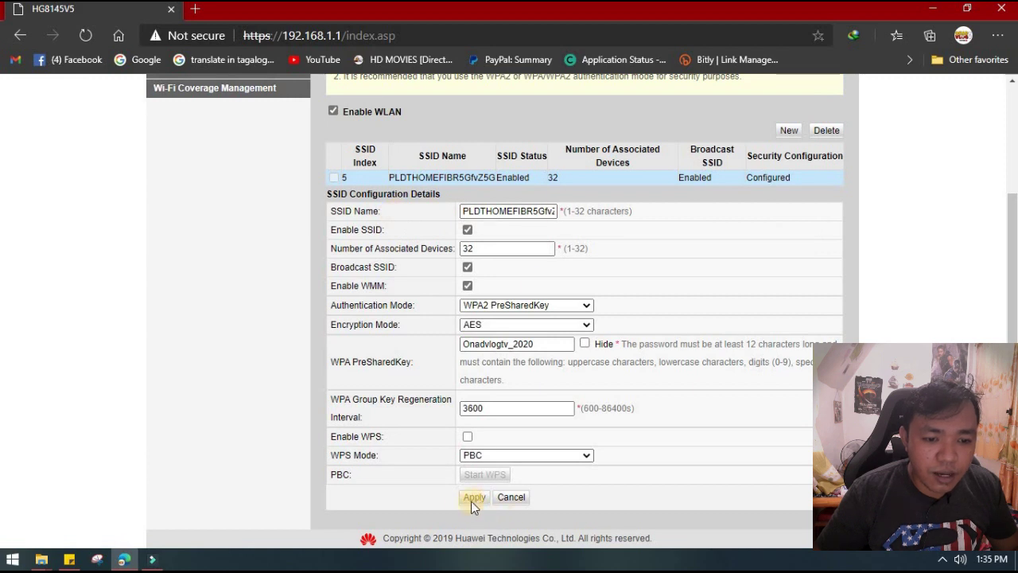